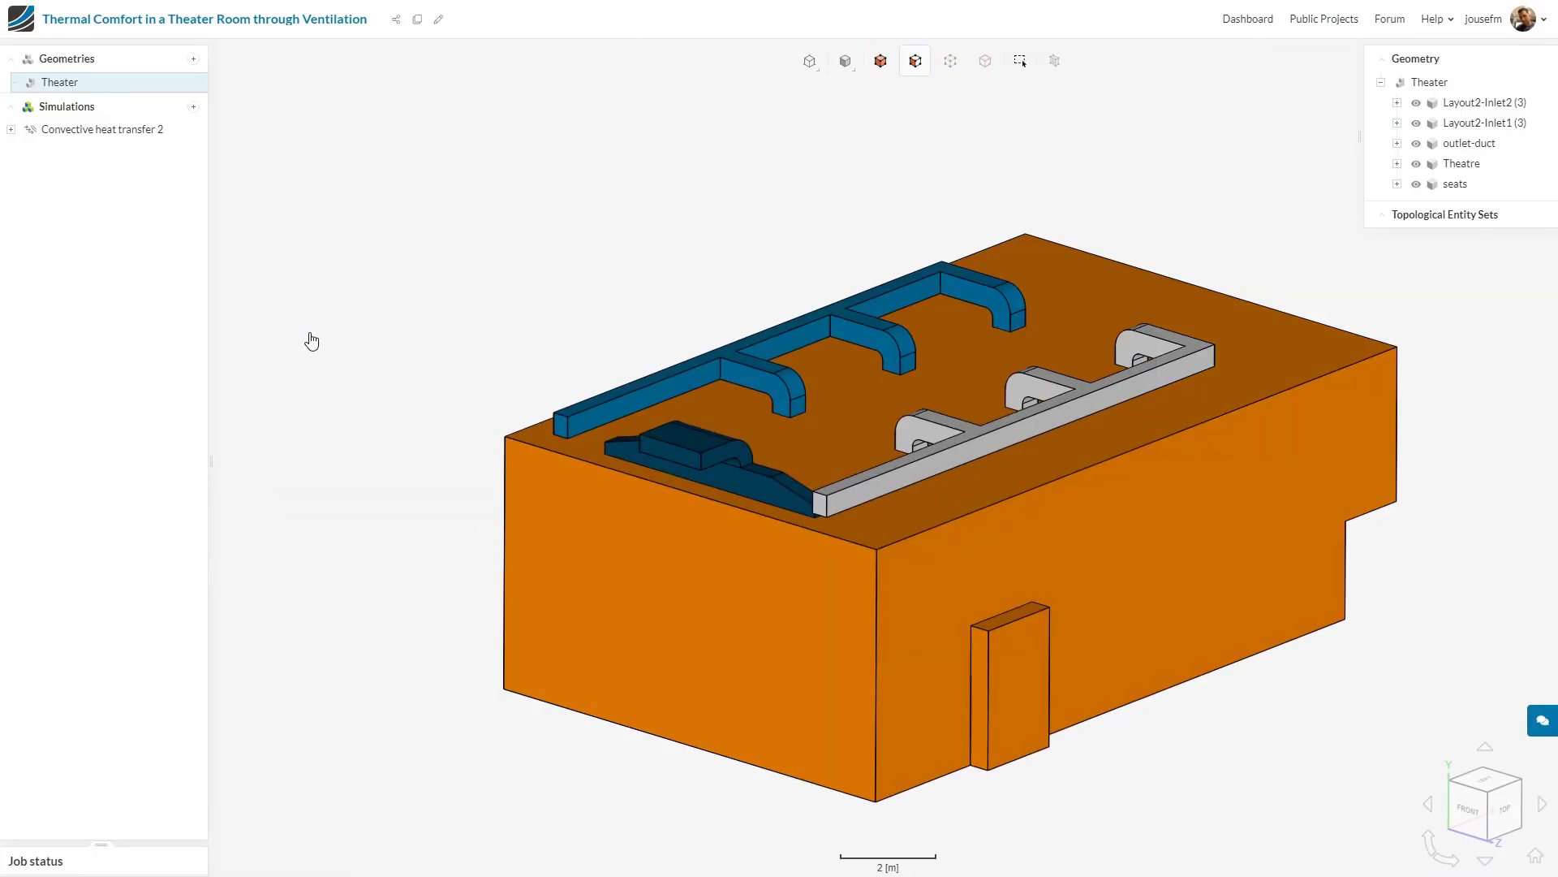
# Show the Theater geometry's operations: scaling, imprint and flow volume extraction
pyautogui.moveTo(312, 345); pyautogui.dragTo(284, 309)
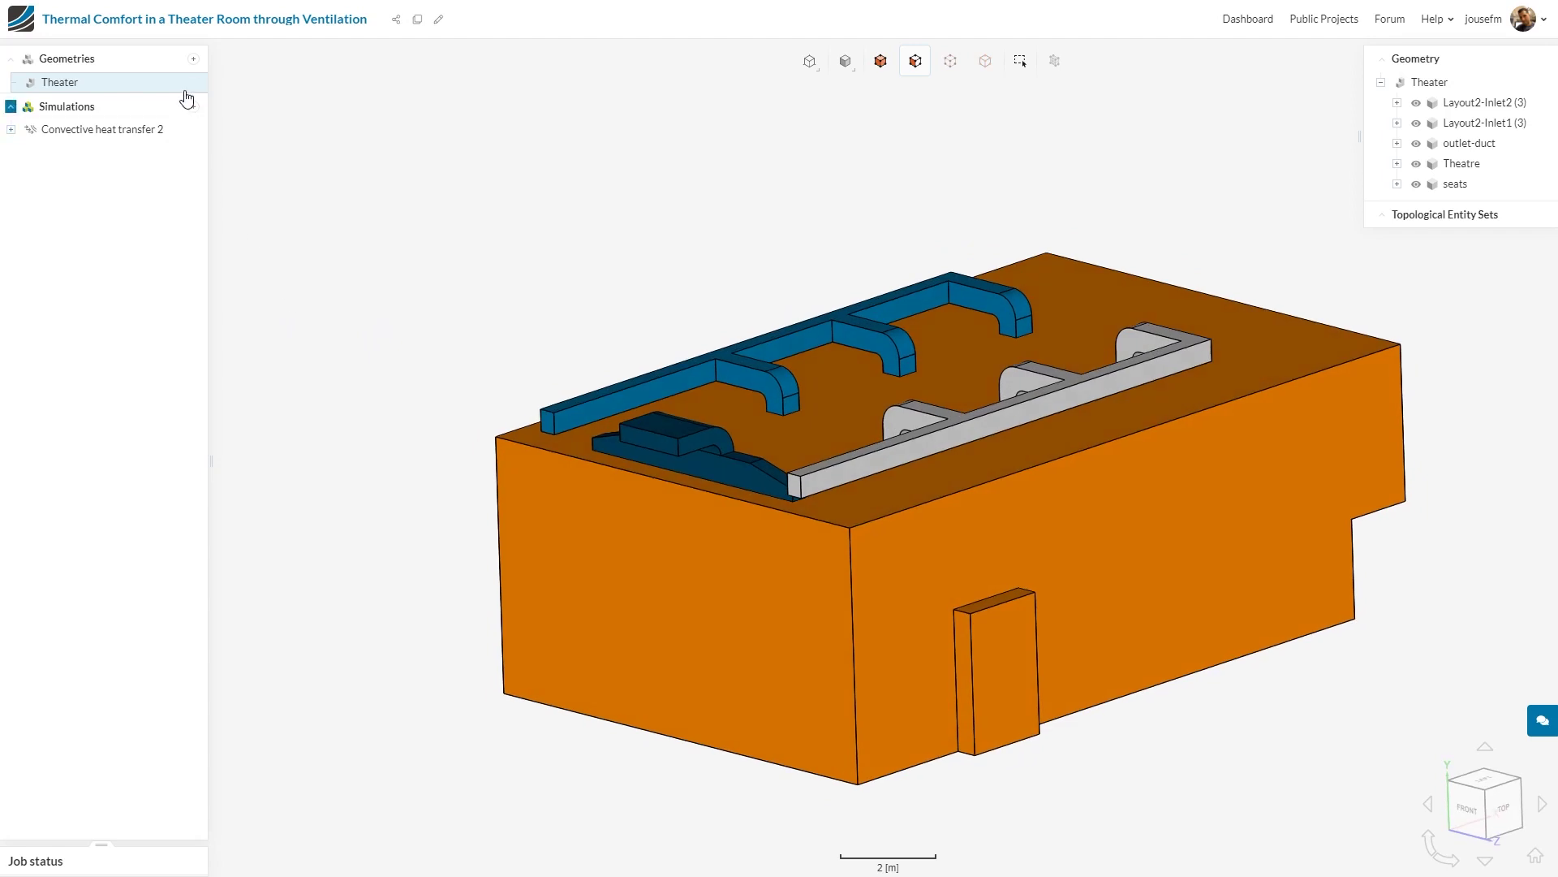
pyautogui.moveTo(196, 85)
pyautogui.click(194, 84)
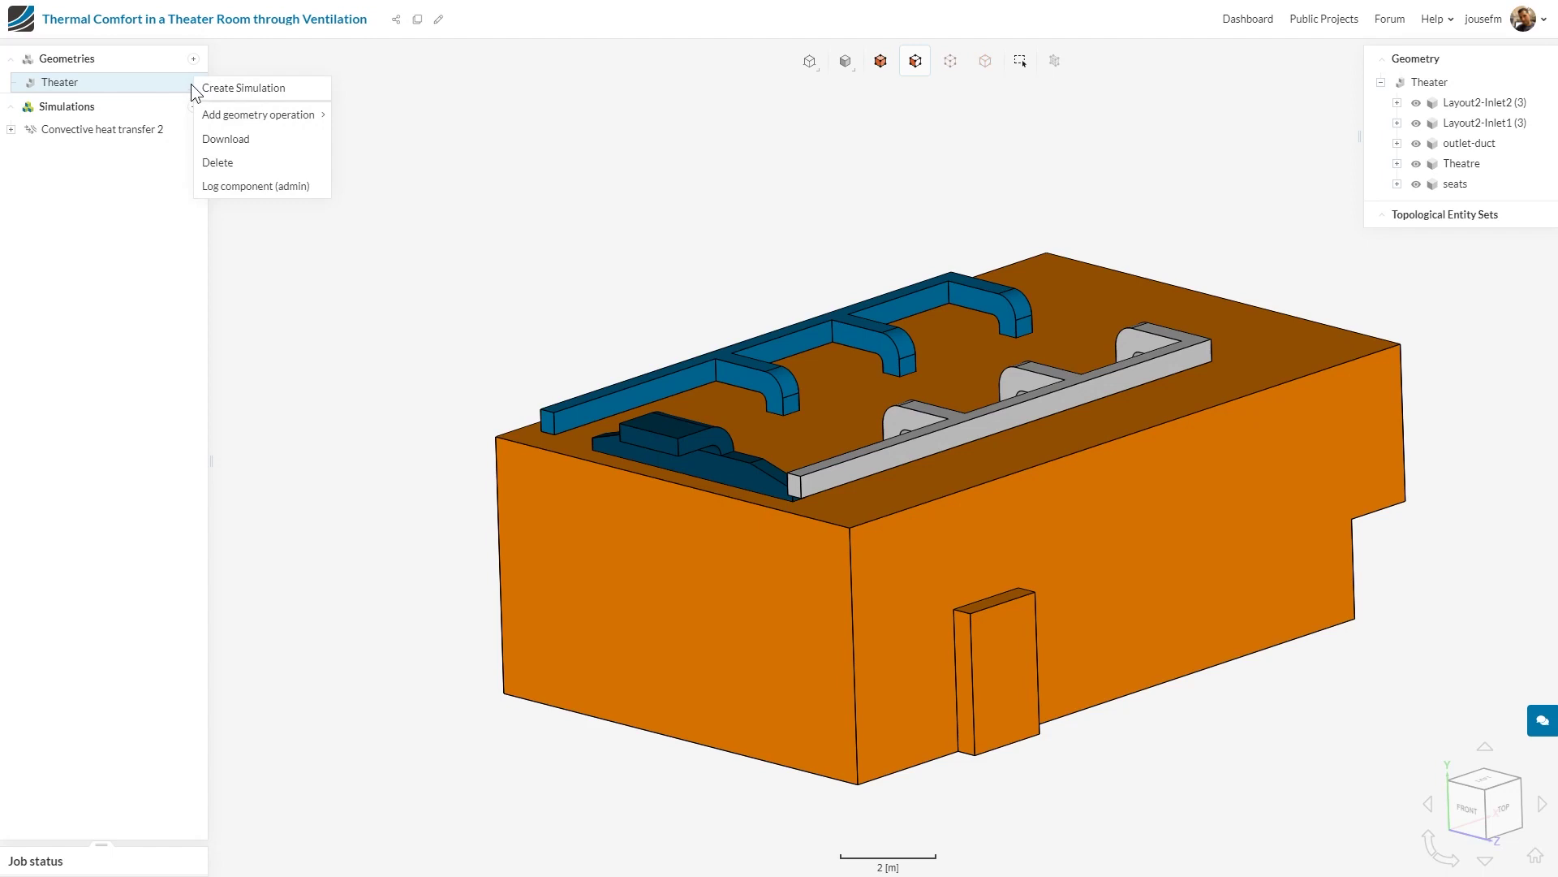
pyautogui.moveTo(271, 115)
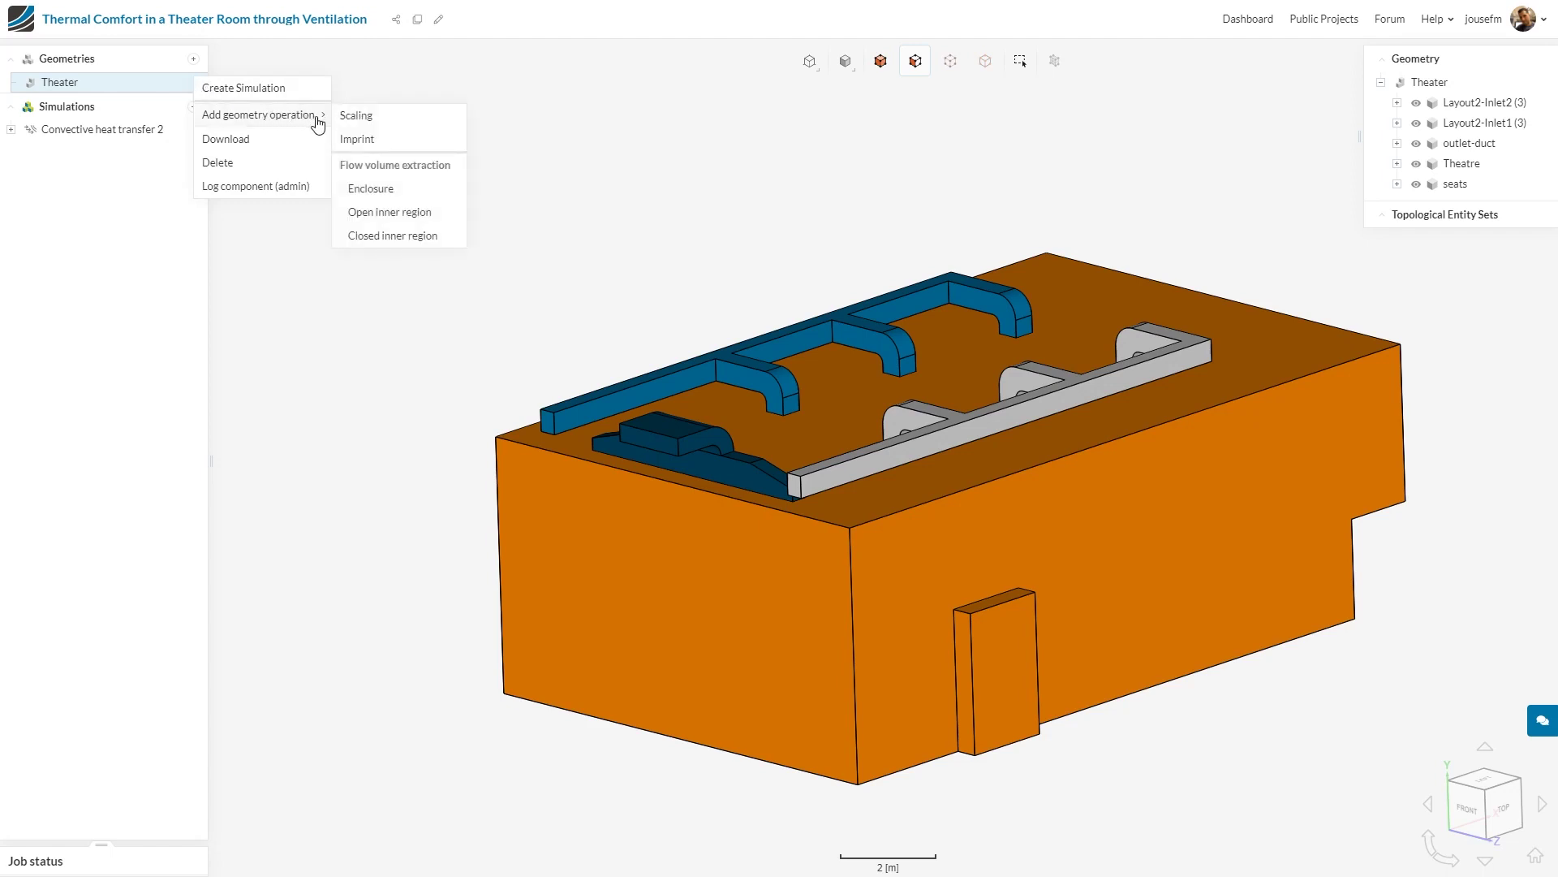
# Choose Closed inner region extraction and hide the near outer and interior walls
pyautogui.click(442, 236)
pyautogui.click(445, 192)
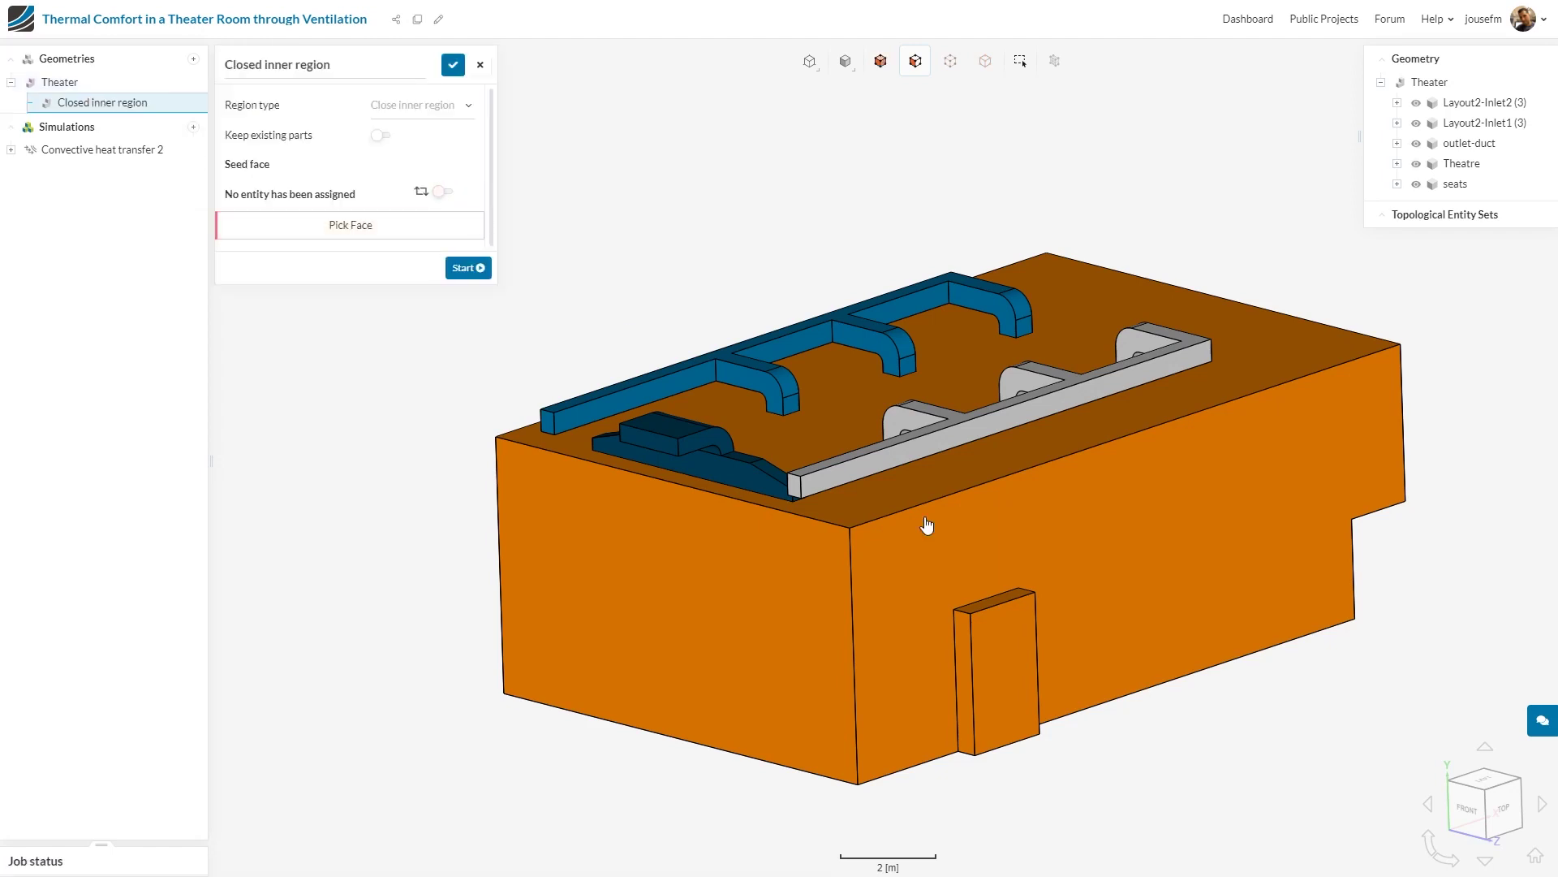
pyautogui.rightClick(986, 538)
pyautogui.click(1000, 659)
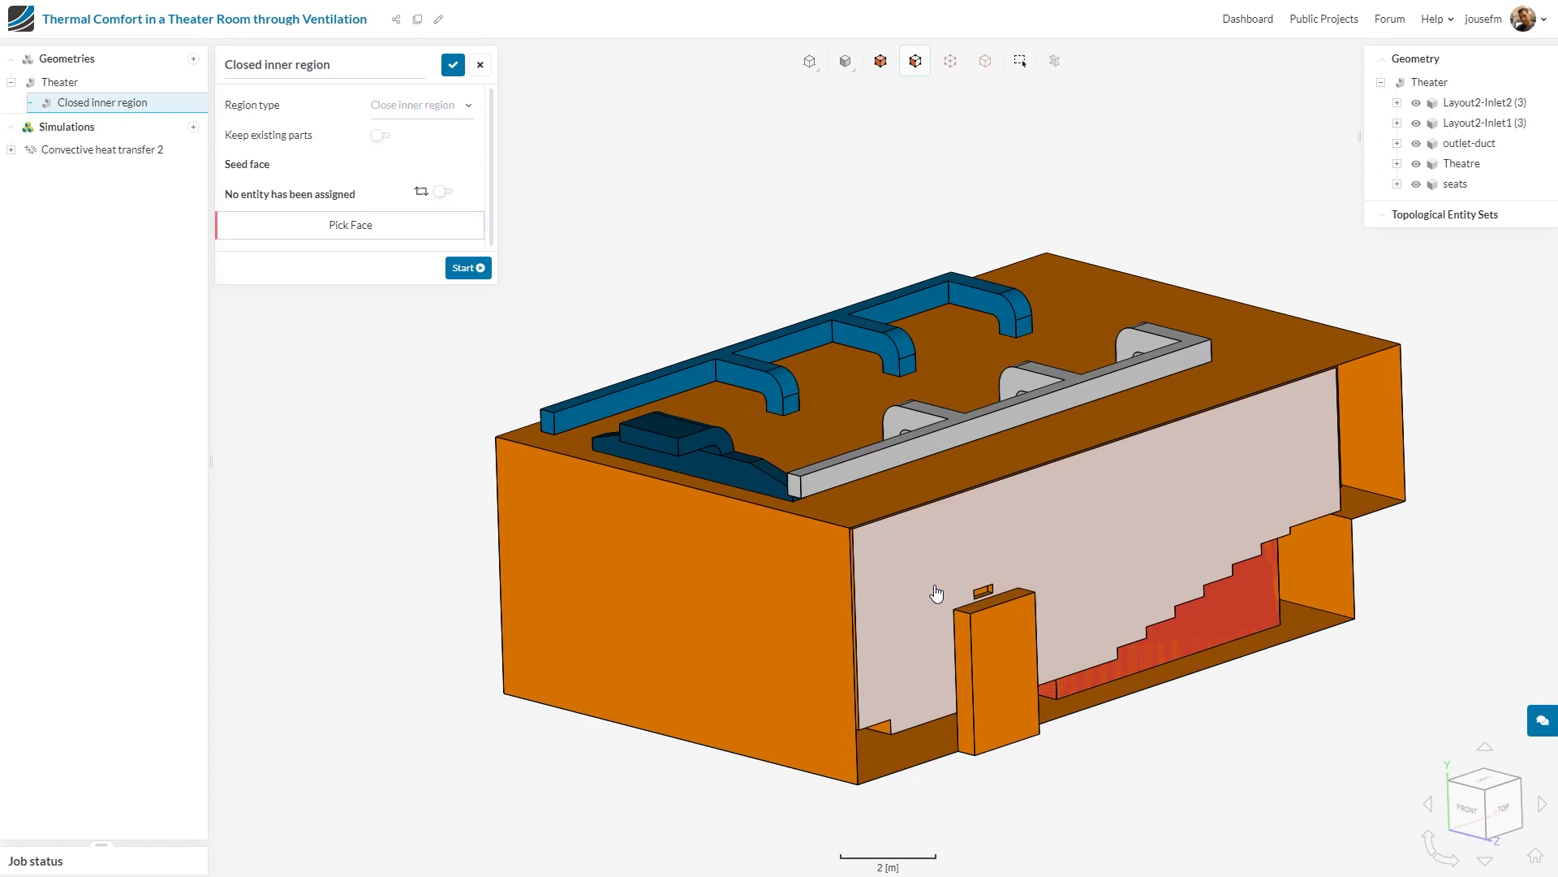
pyautogui.rightClick(937, 588)
pyautogui.click(972, 734)
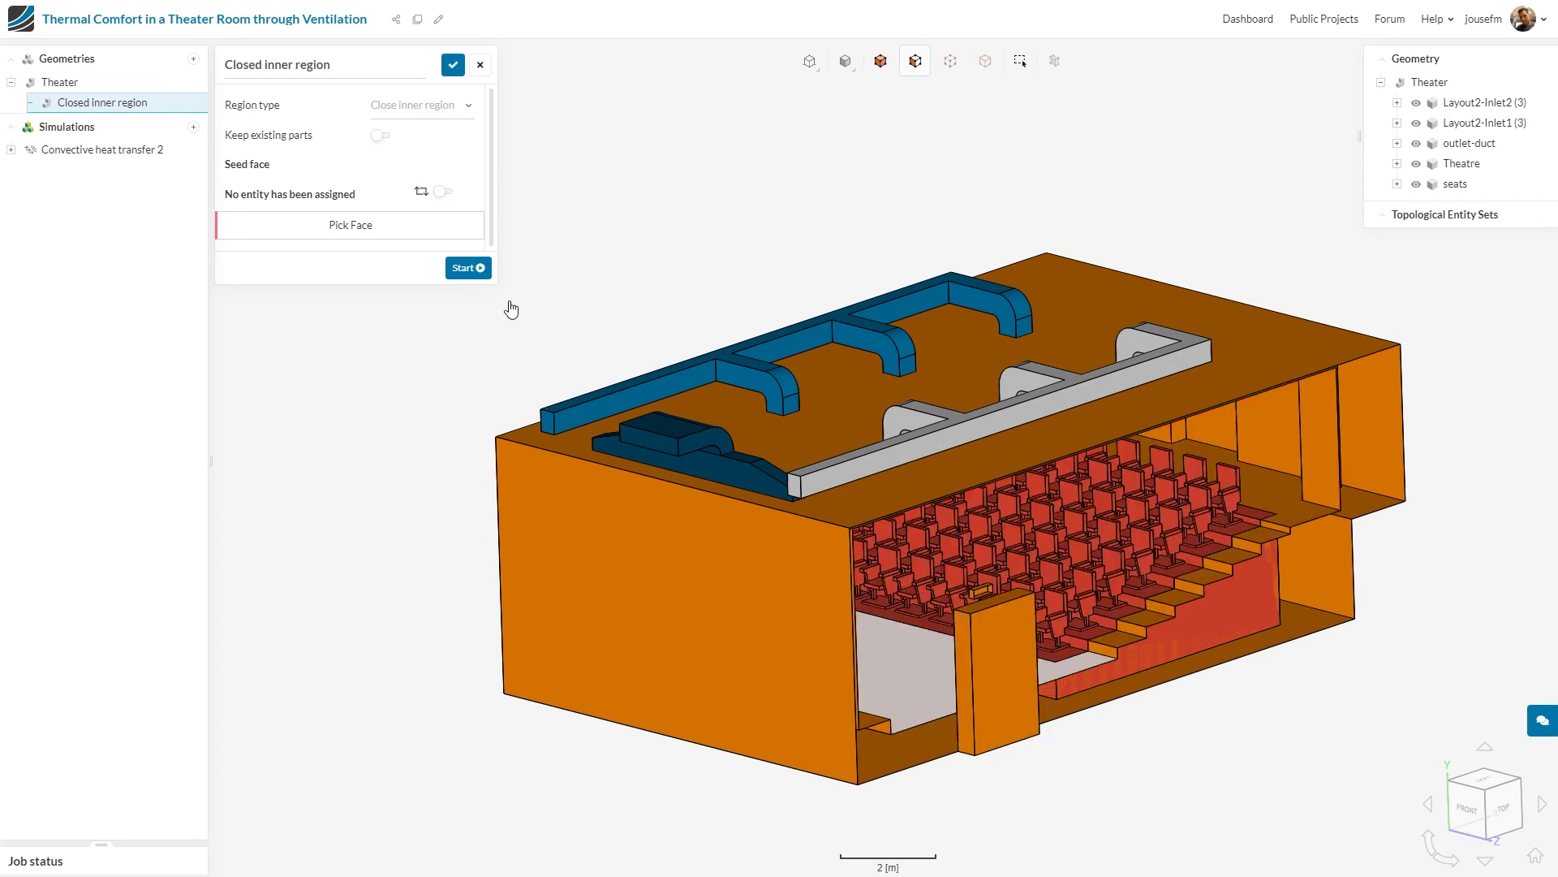
# Seed the extraction on the auditorium floor face and run it to create the Flow region
pyautogui.click(442, 193)
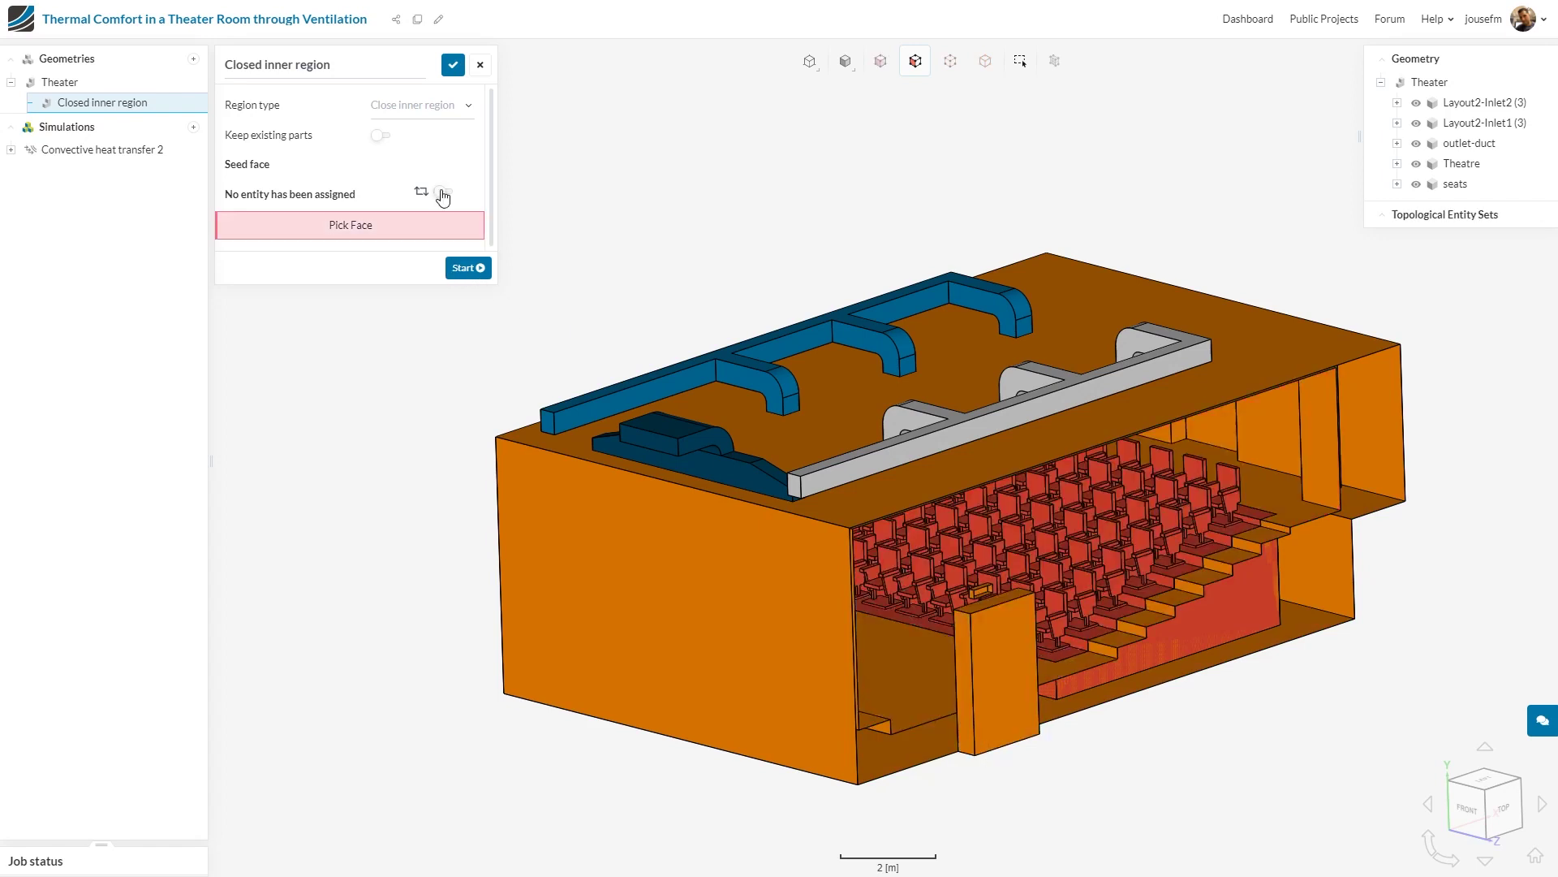
pyautogui.click(896, 680)
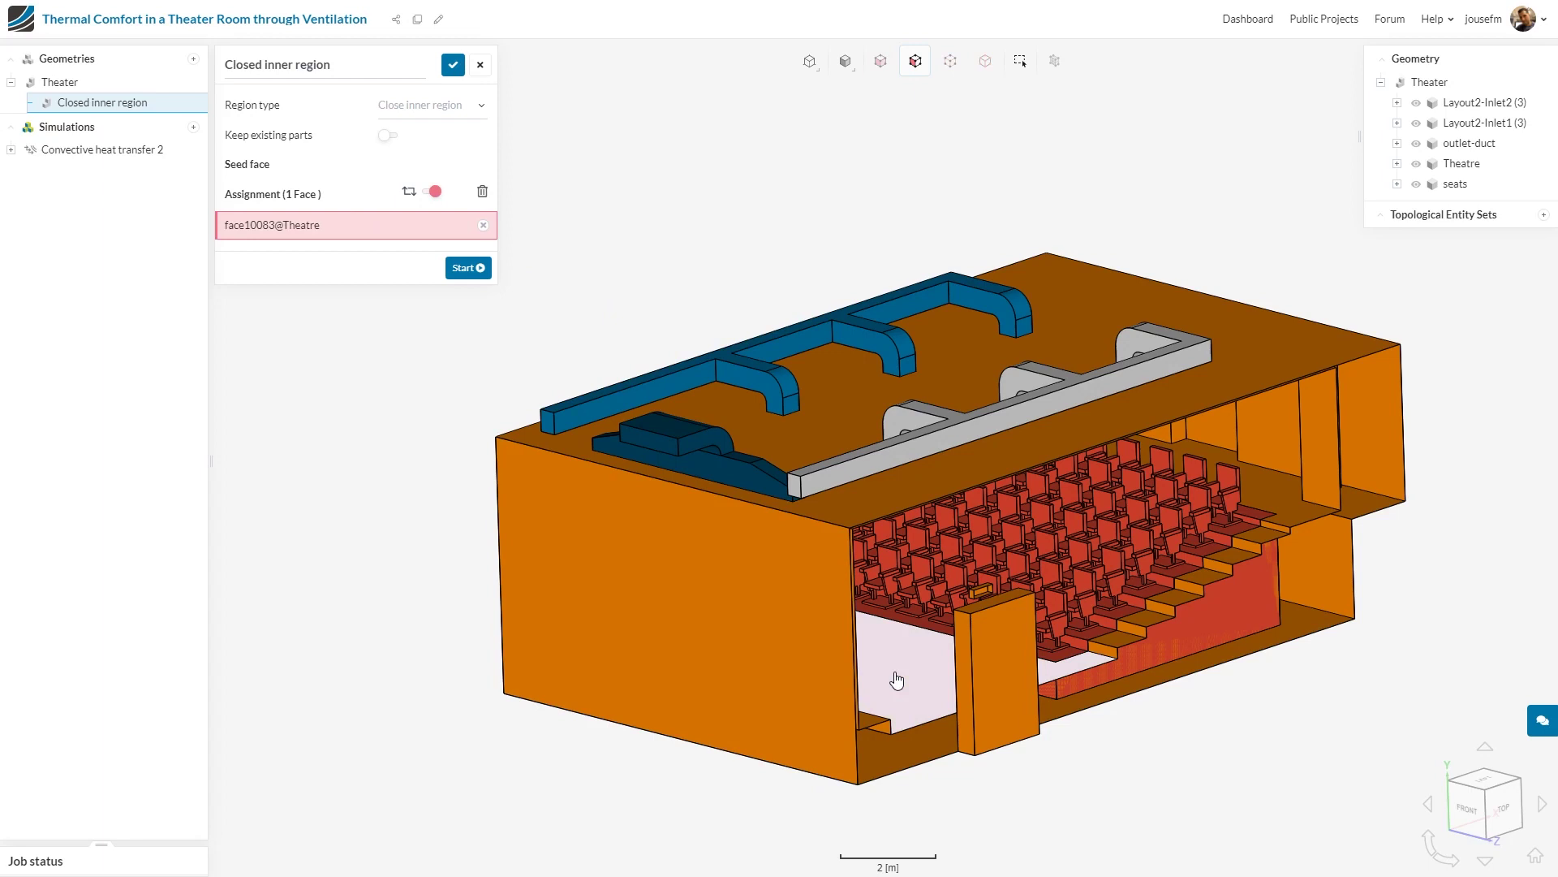
pyautogui.click(469, 268)
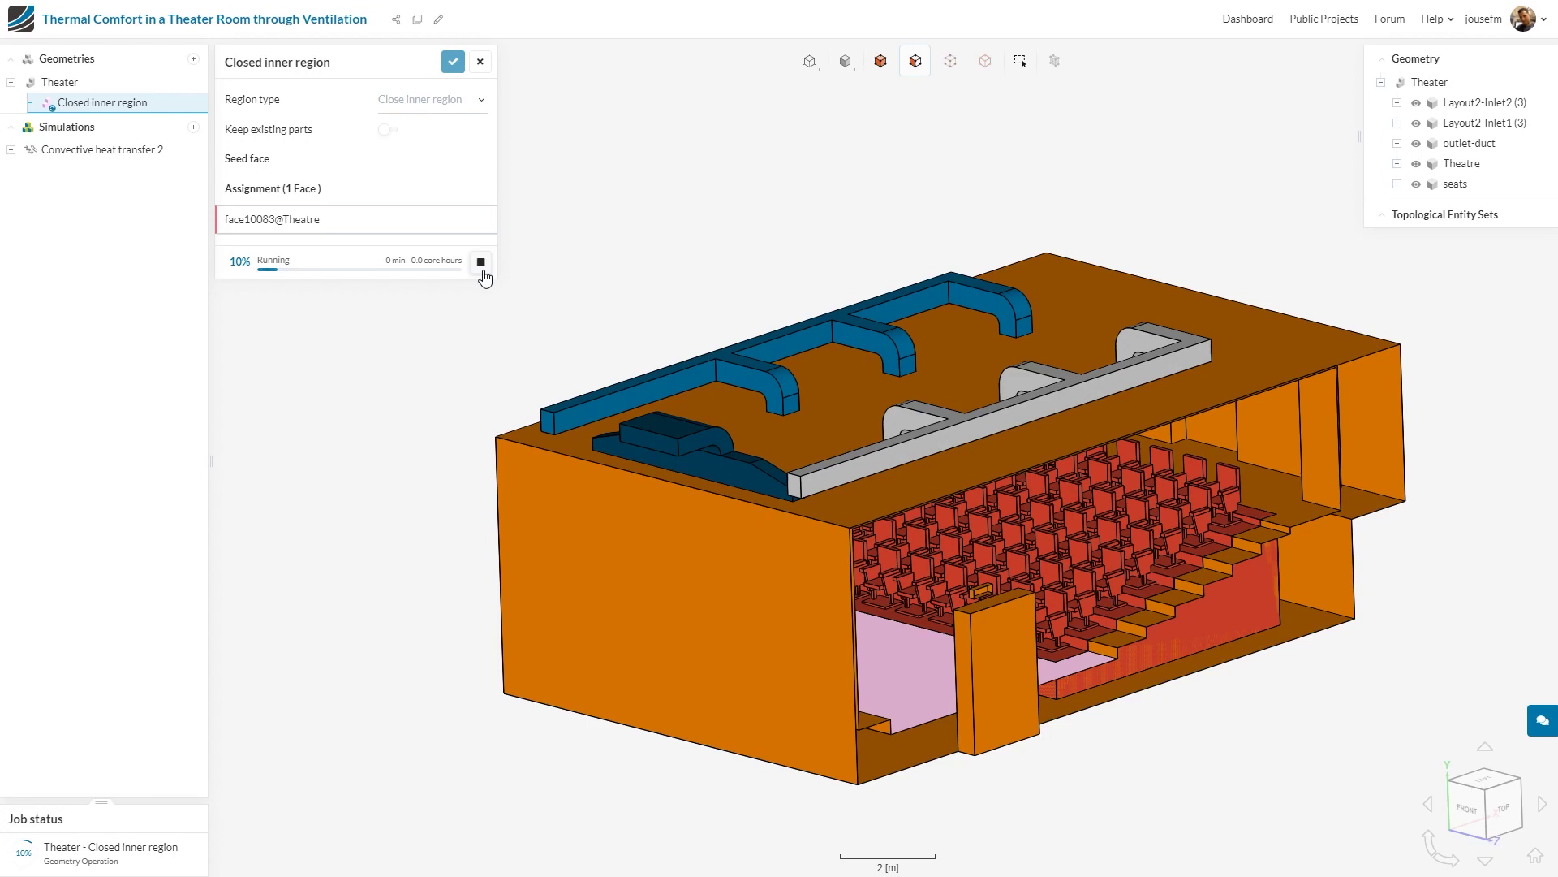
pyautogui.moveTo(504, 487); pyautogui.dragTo(460, 497)
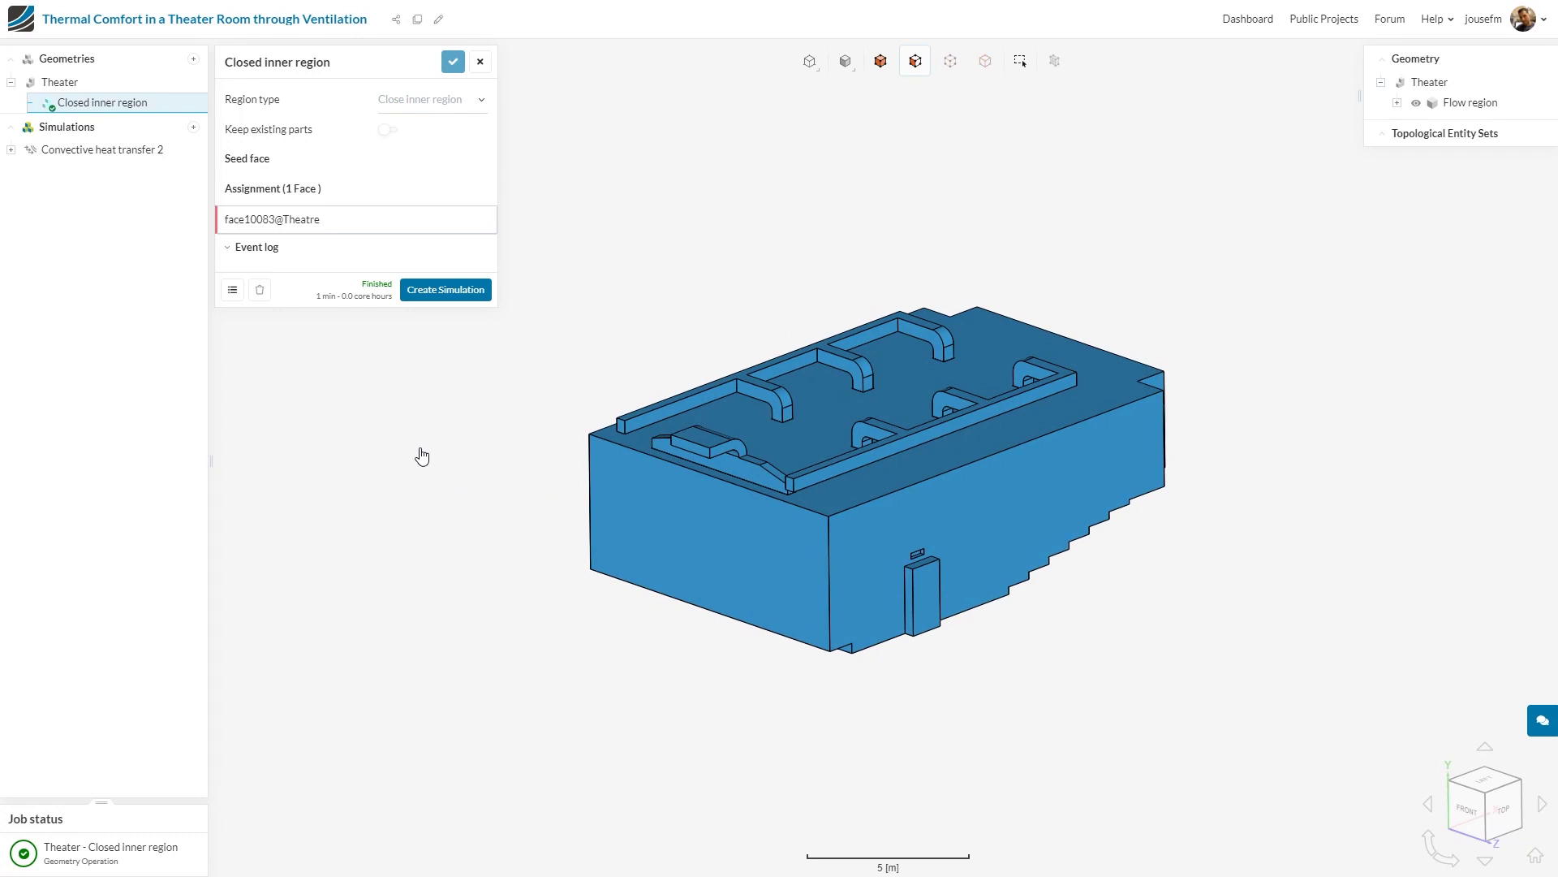
# Create a steady-state Convective Heat Transfer simulation on the Flow region using k-omega SST turbulence
pyautogui.click(476, 297)
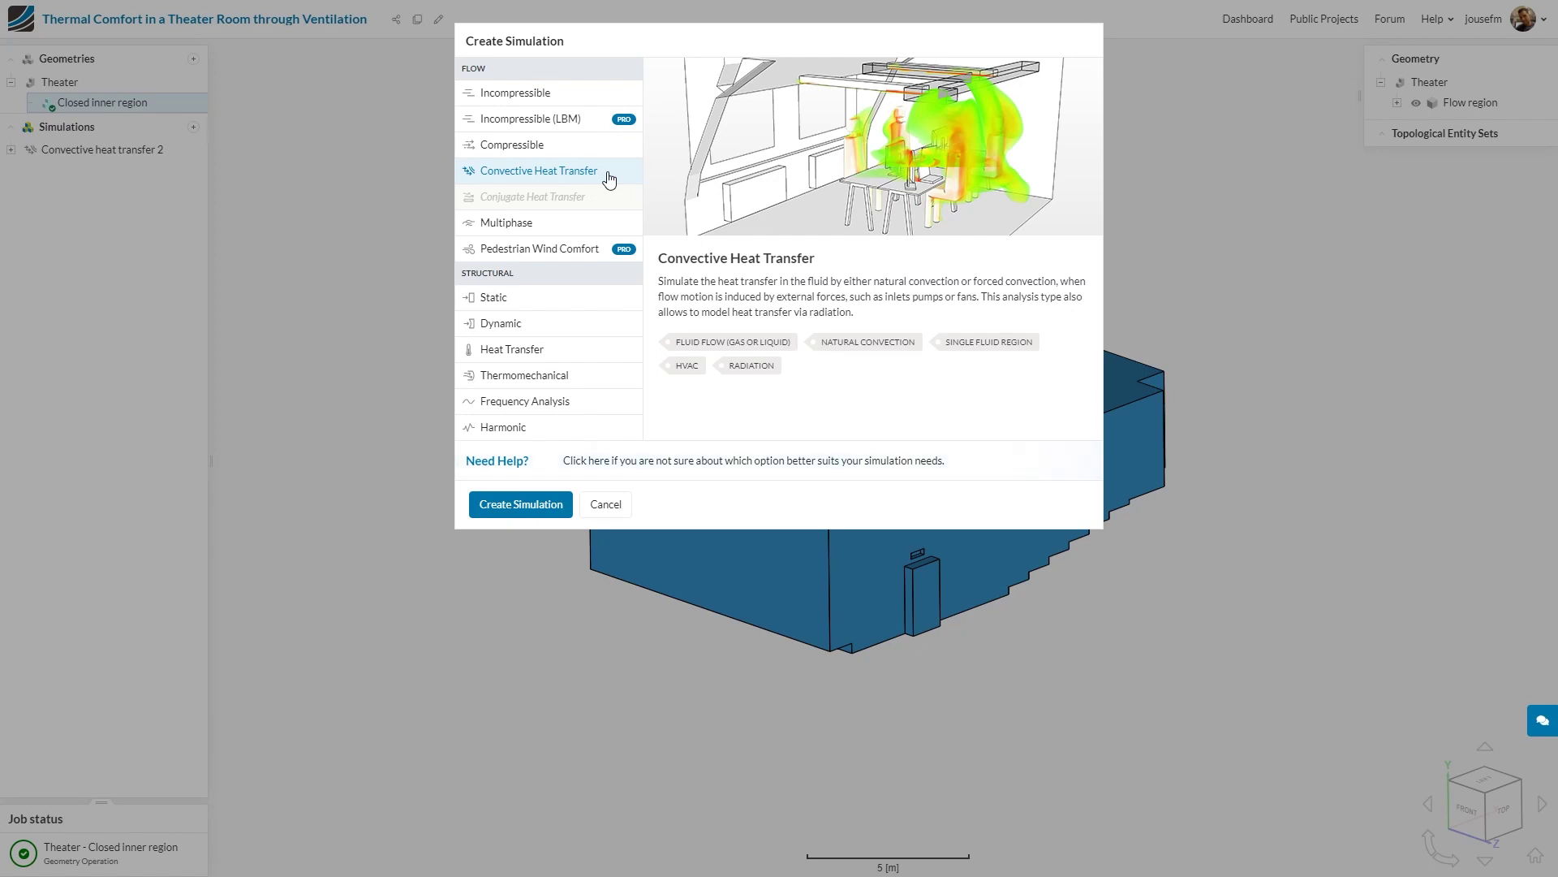
pyautogui.click(544, 505)
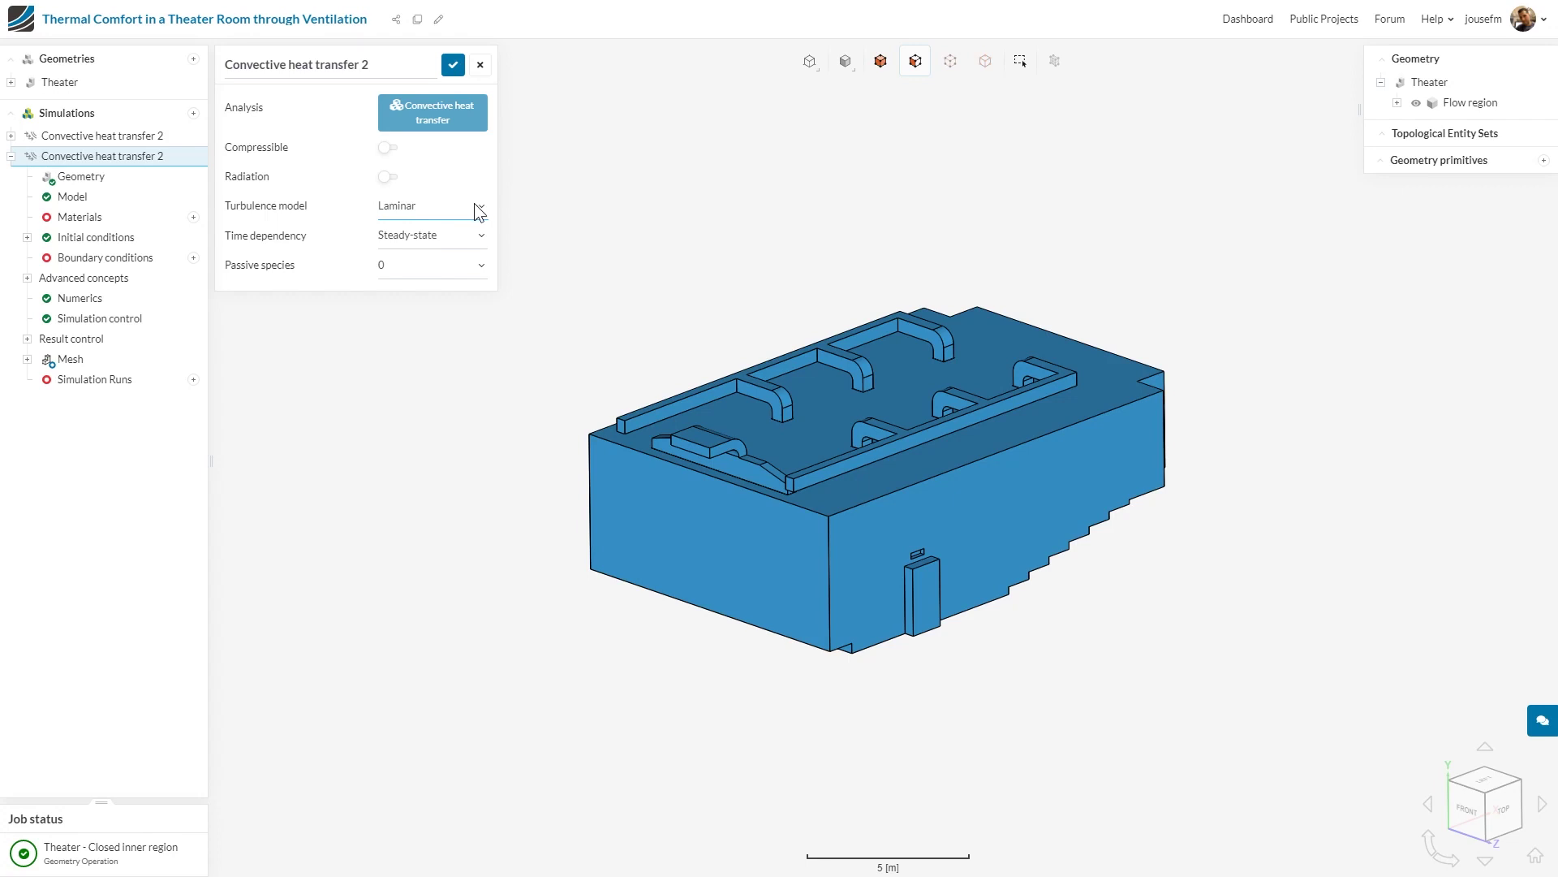
pyautogui.click(440, 210)
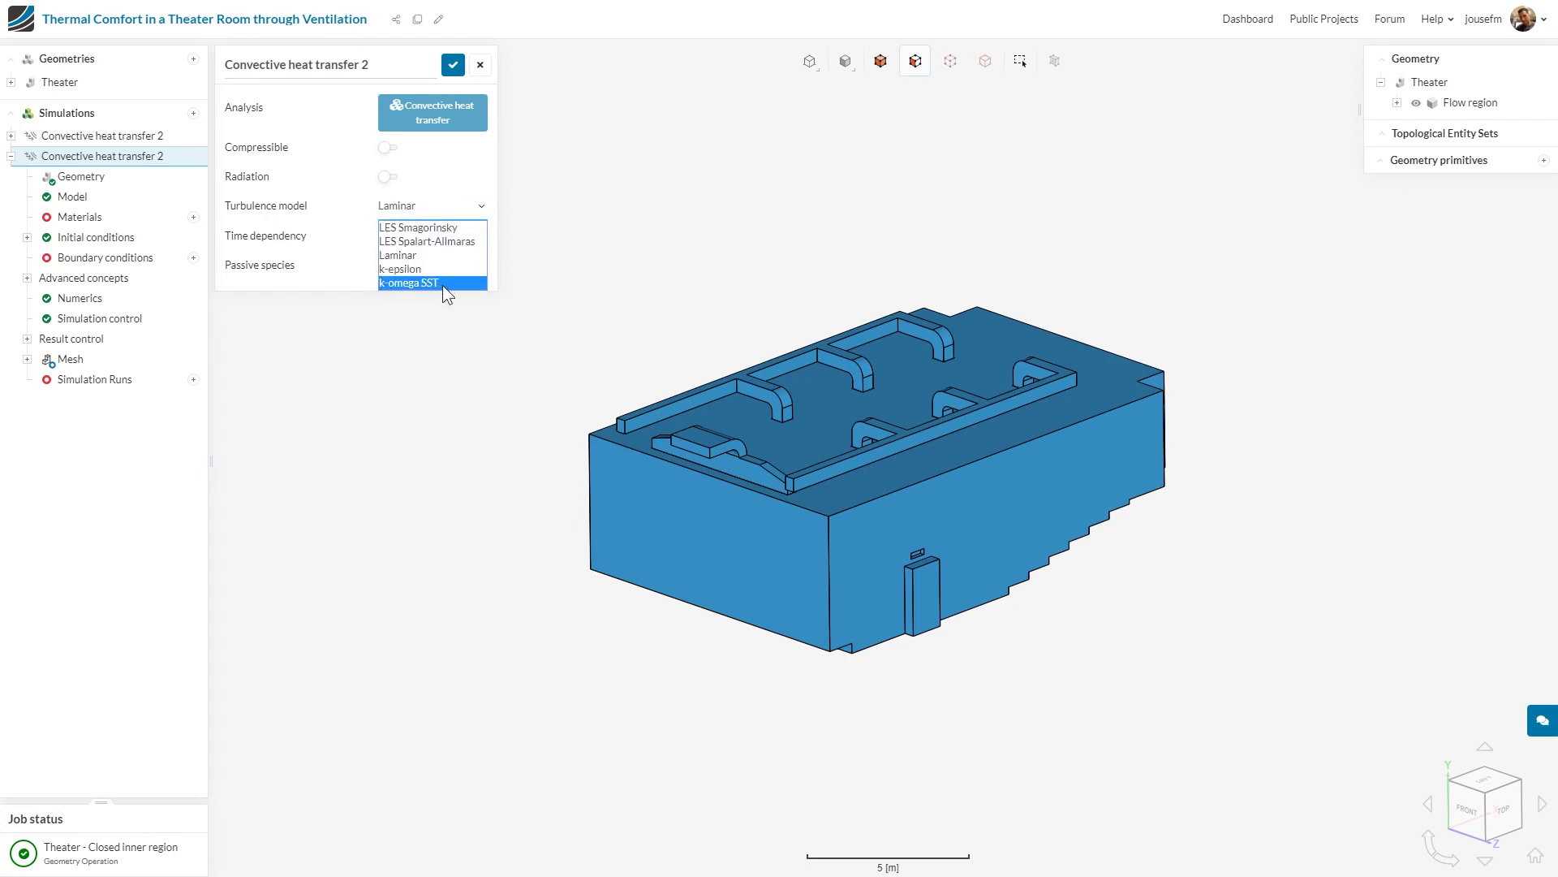
pyautogui.click(445, 283)
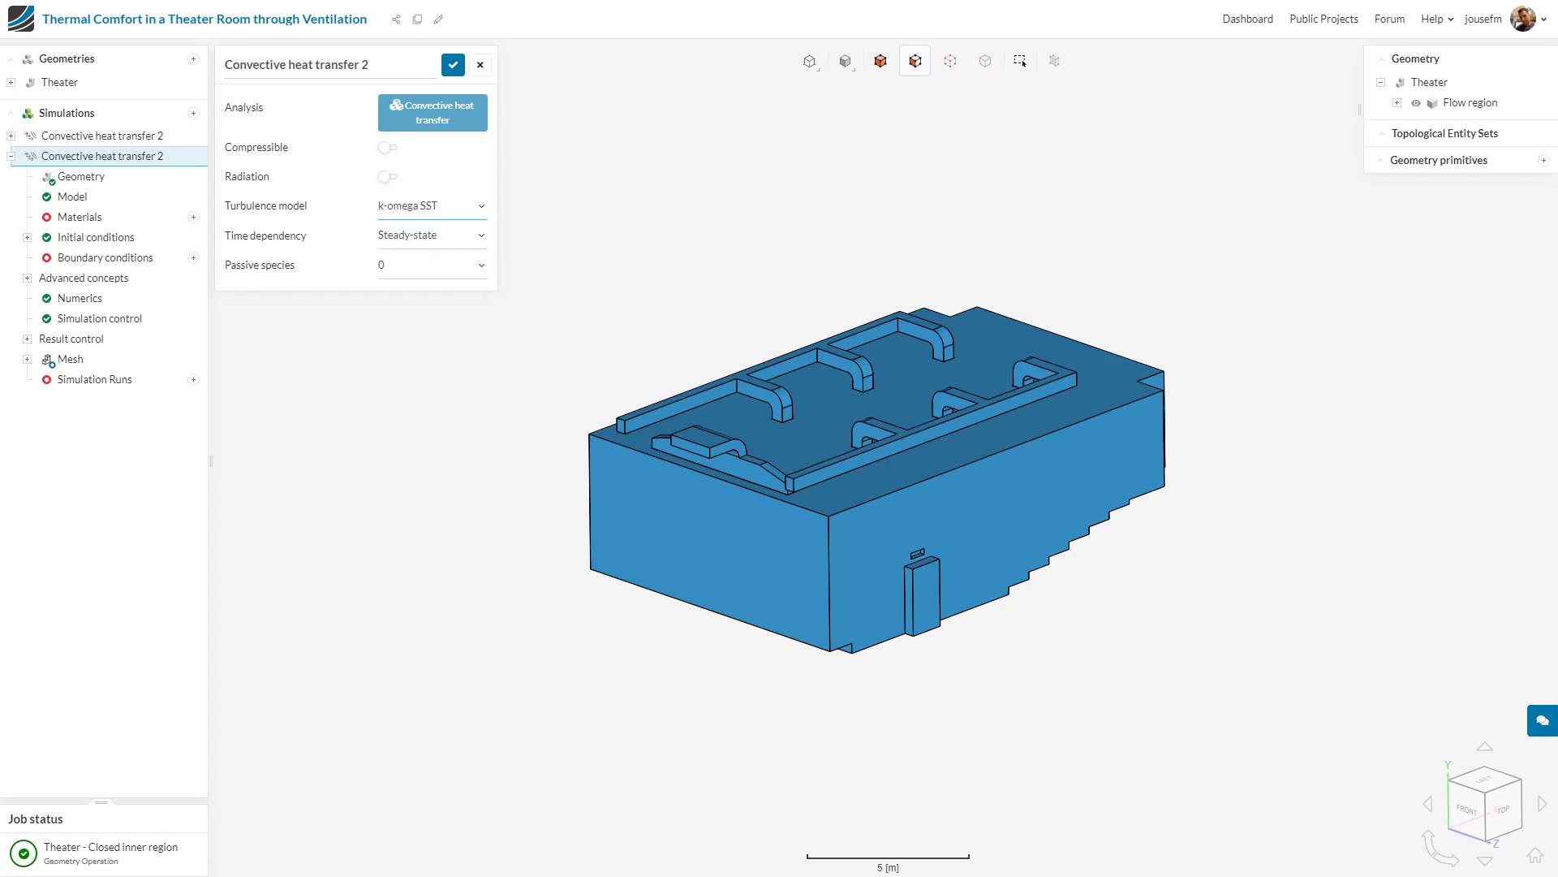
# Confirm the simulation settings and set gravity g_y to -9.81 m/s²
pyautogui.click(452, 67)
pyautogui.click(113, 201)
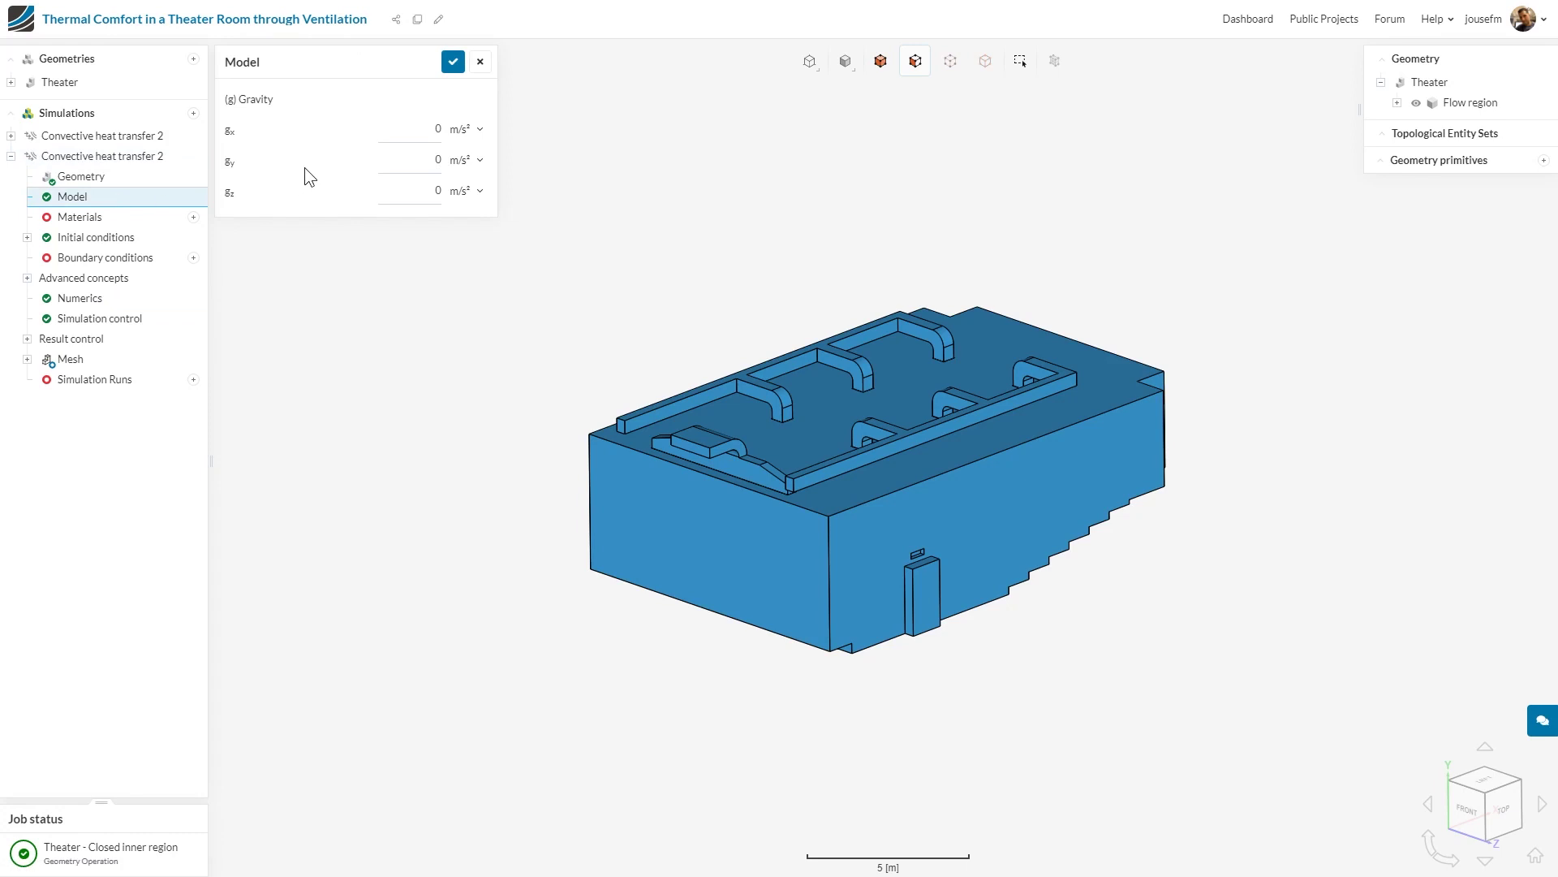
pyautogui.click(402, 159)
pyautogui.press('BackSpace')
pyautogui.write('-9.81')
pyautogui.press('Return')
# Assign Air as the fluid material on the Flow region and save it
pyautogui.click(193, 217)
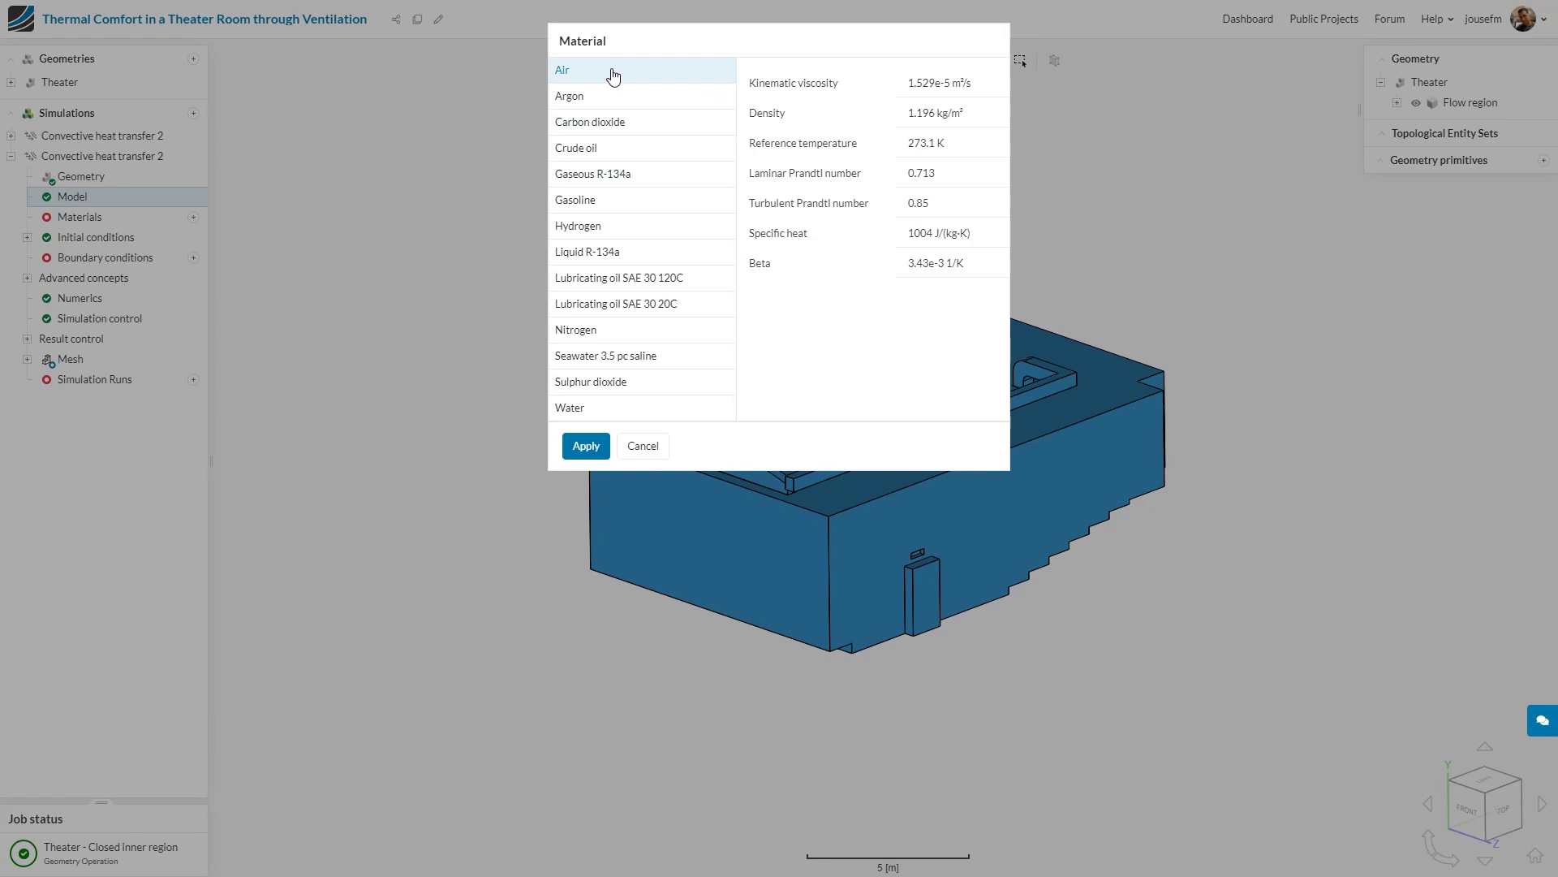
pyautogui.click(573, 443)
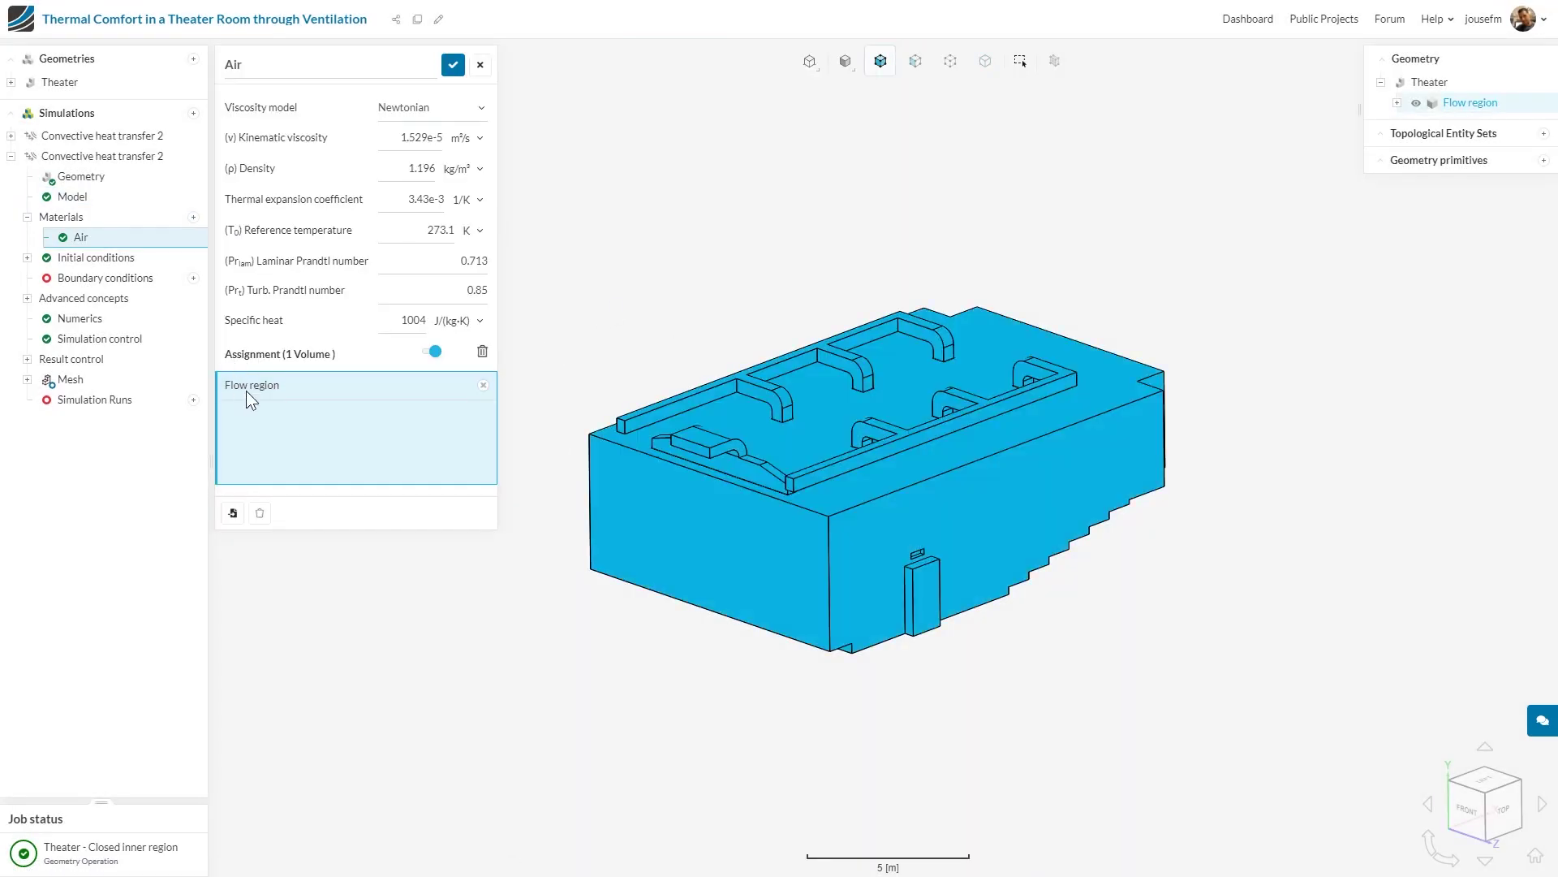
pyautogui.click(454, 68)
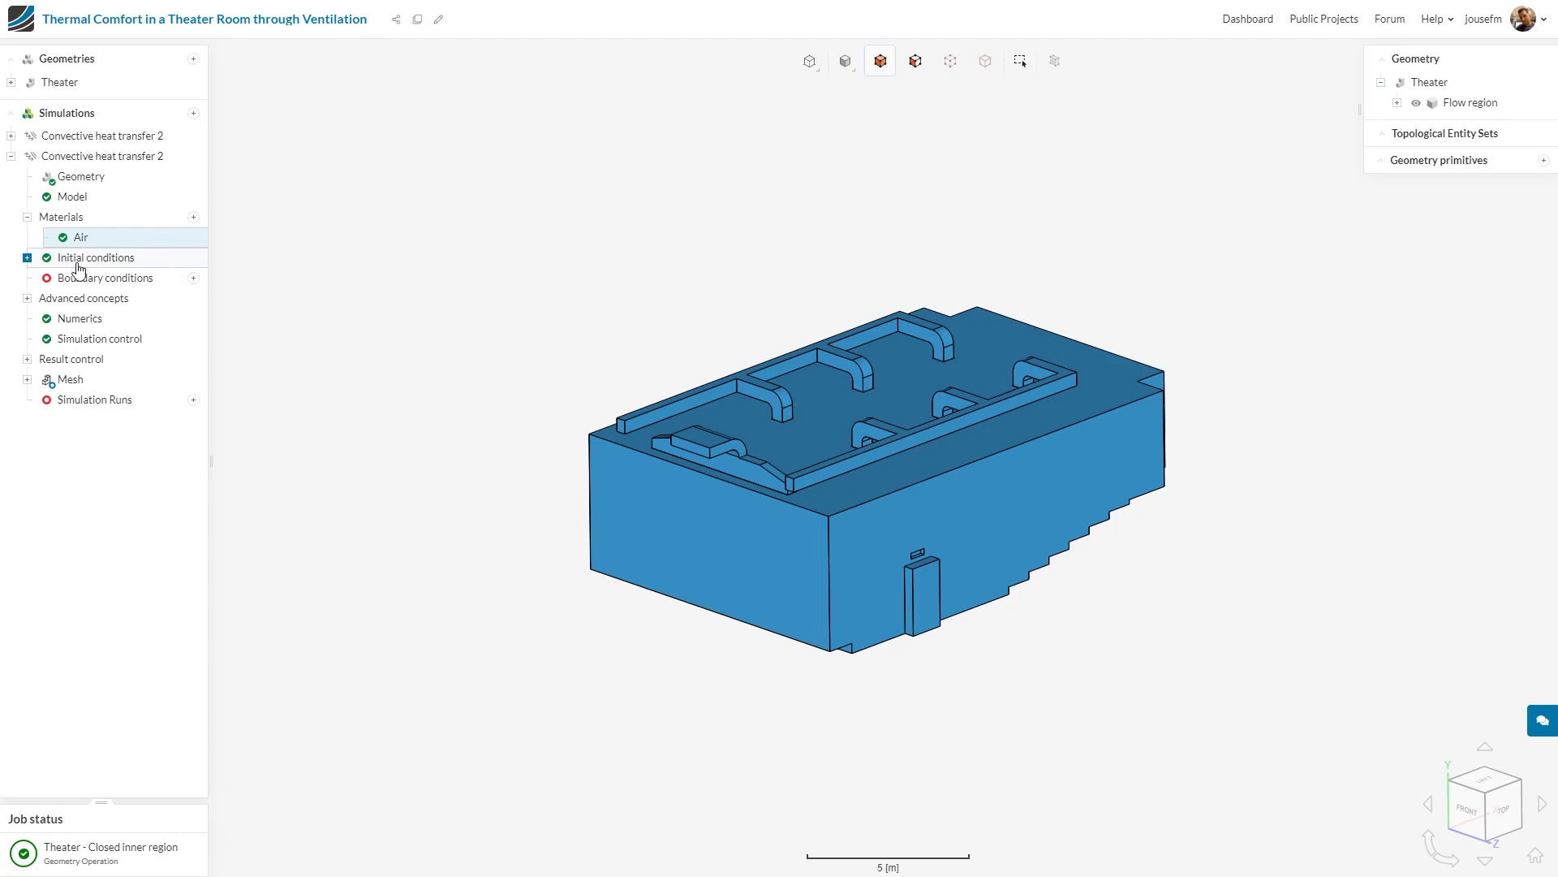
# Add a velocity inlet specified by a 0.11 kg/s mass flow rate at 289 K
pyautogui.click(194, 280)
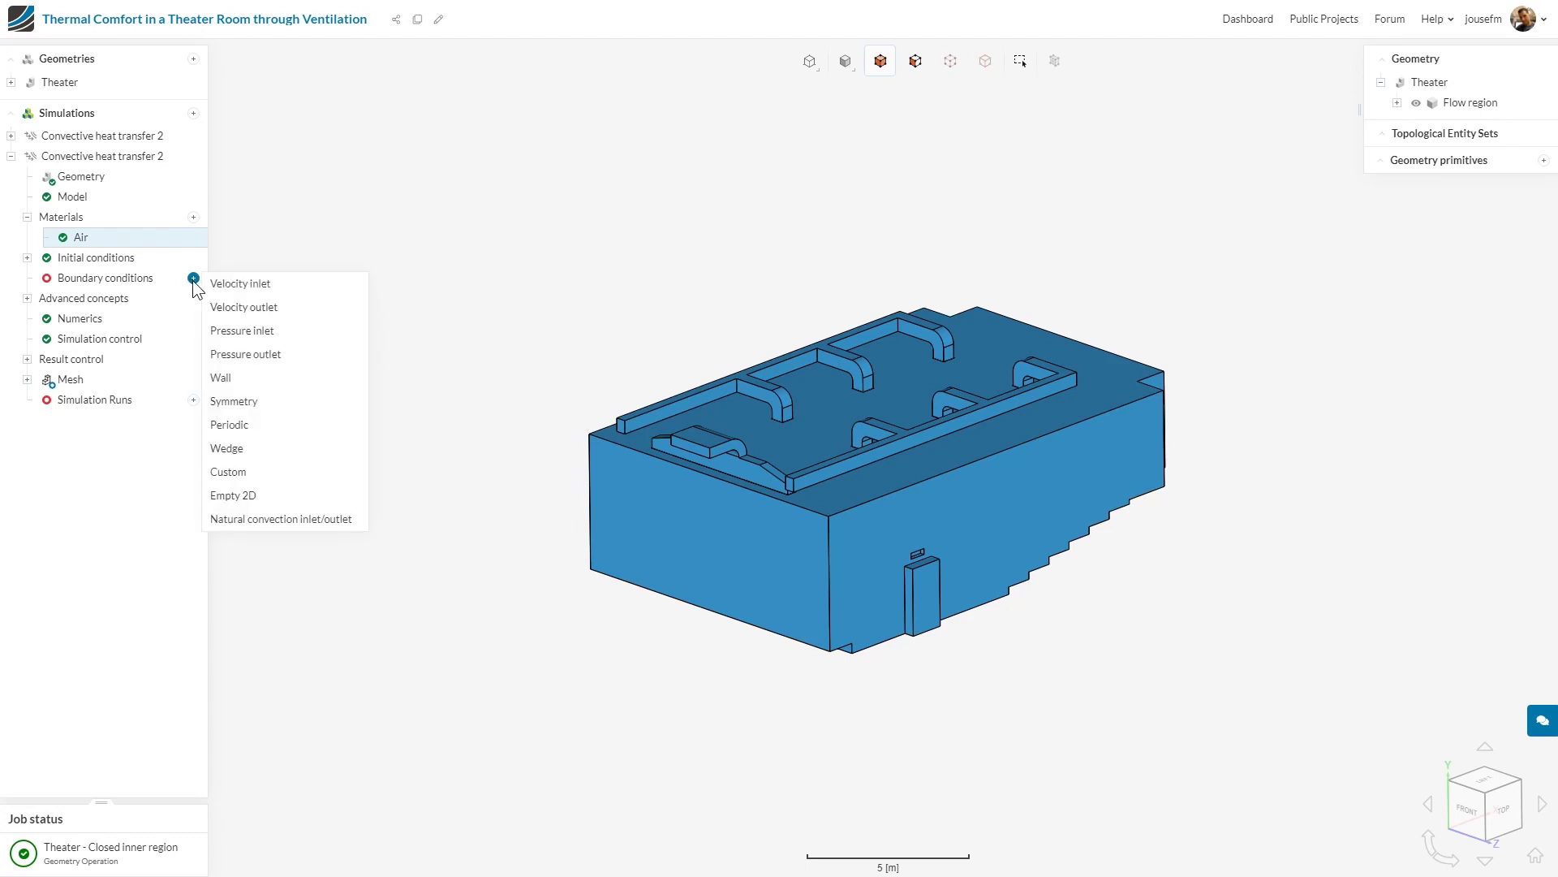
pyautogui.click(262, 286)
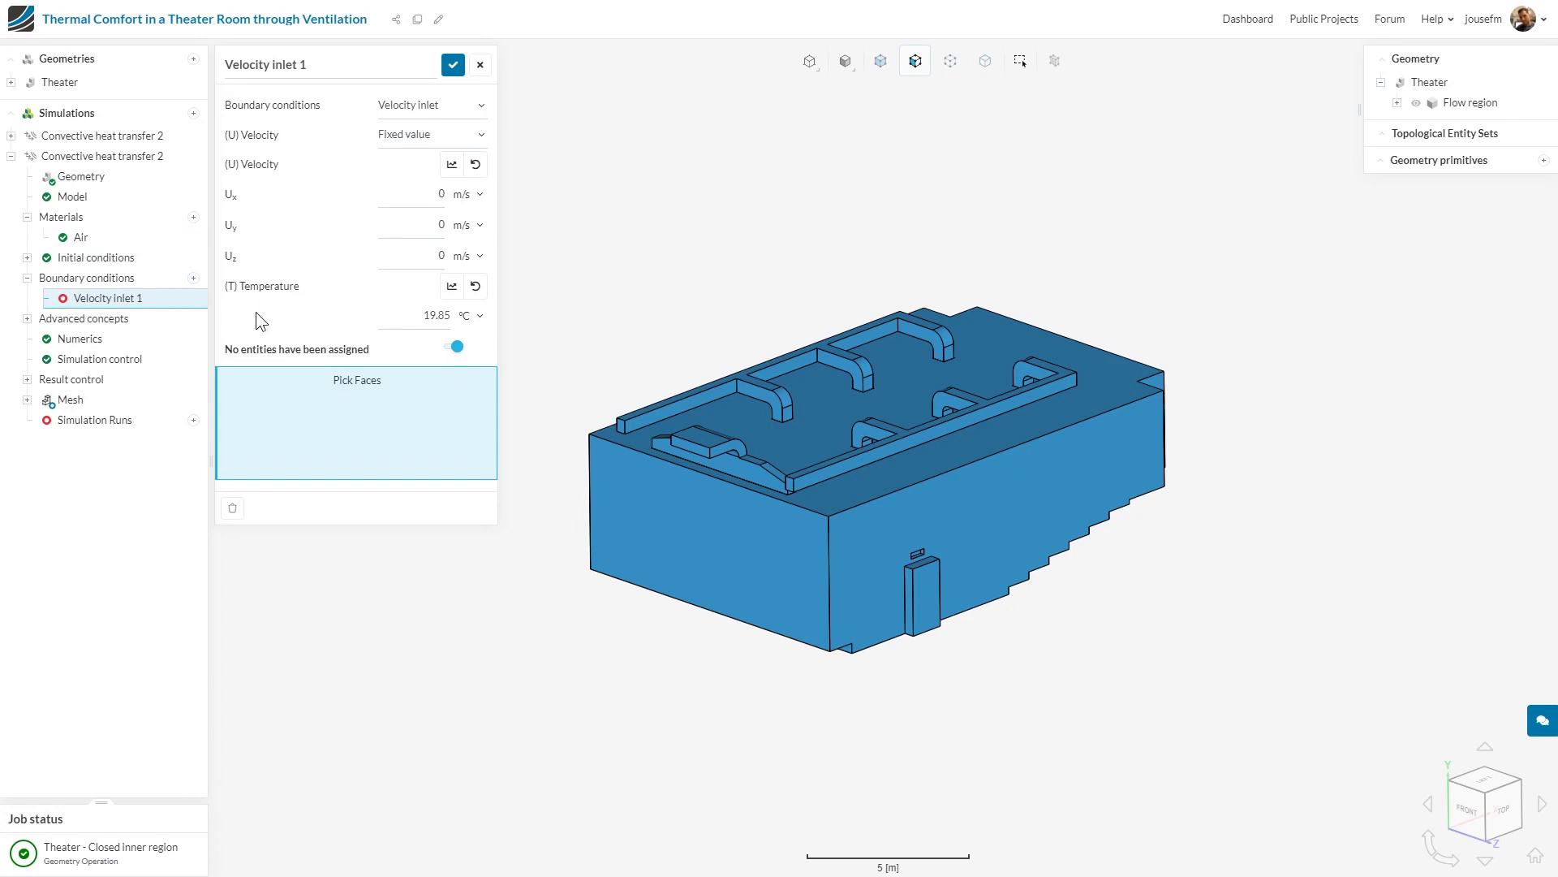
pyautogui.click(435, 134)
pyautogui.click(450, 180)
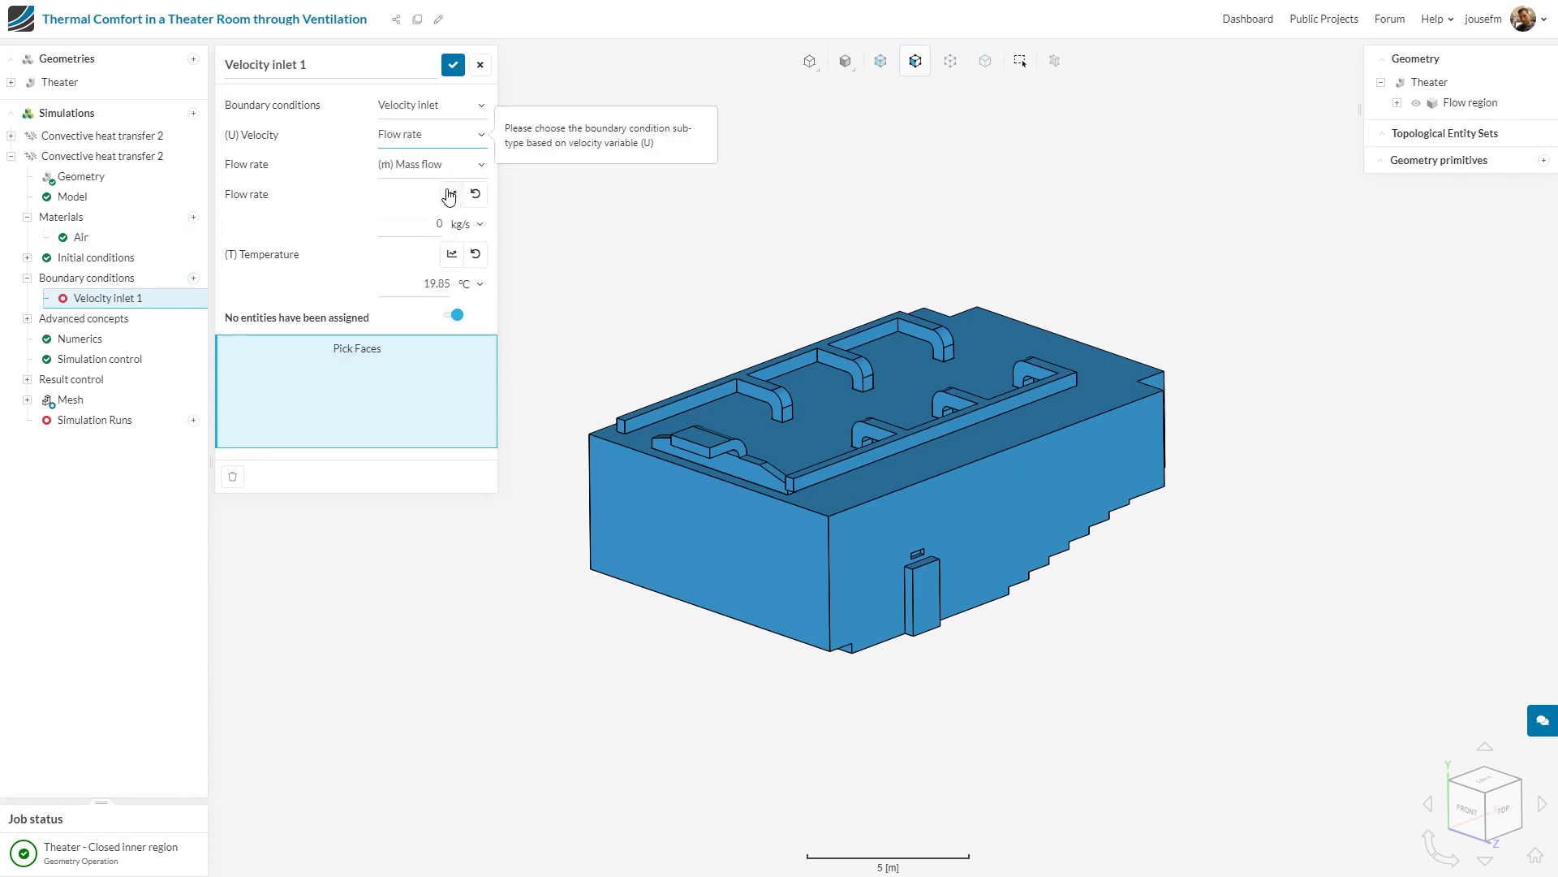
pyautogui.doubleClick(427, 230)
pyautogui.write('0.11')
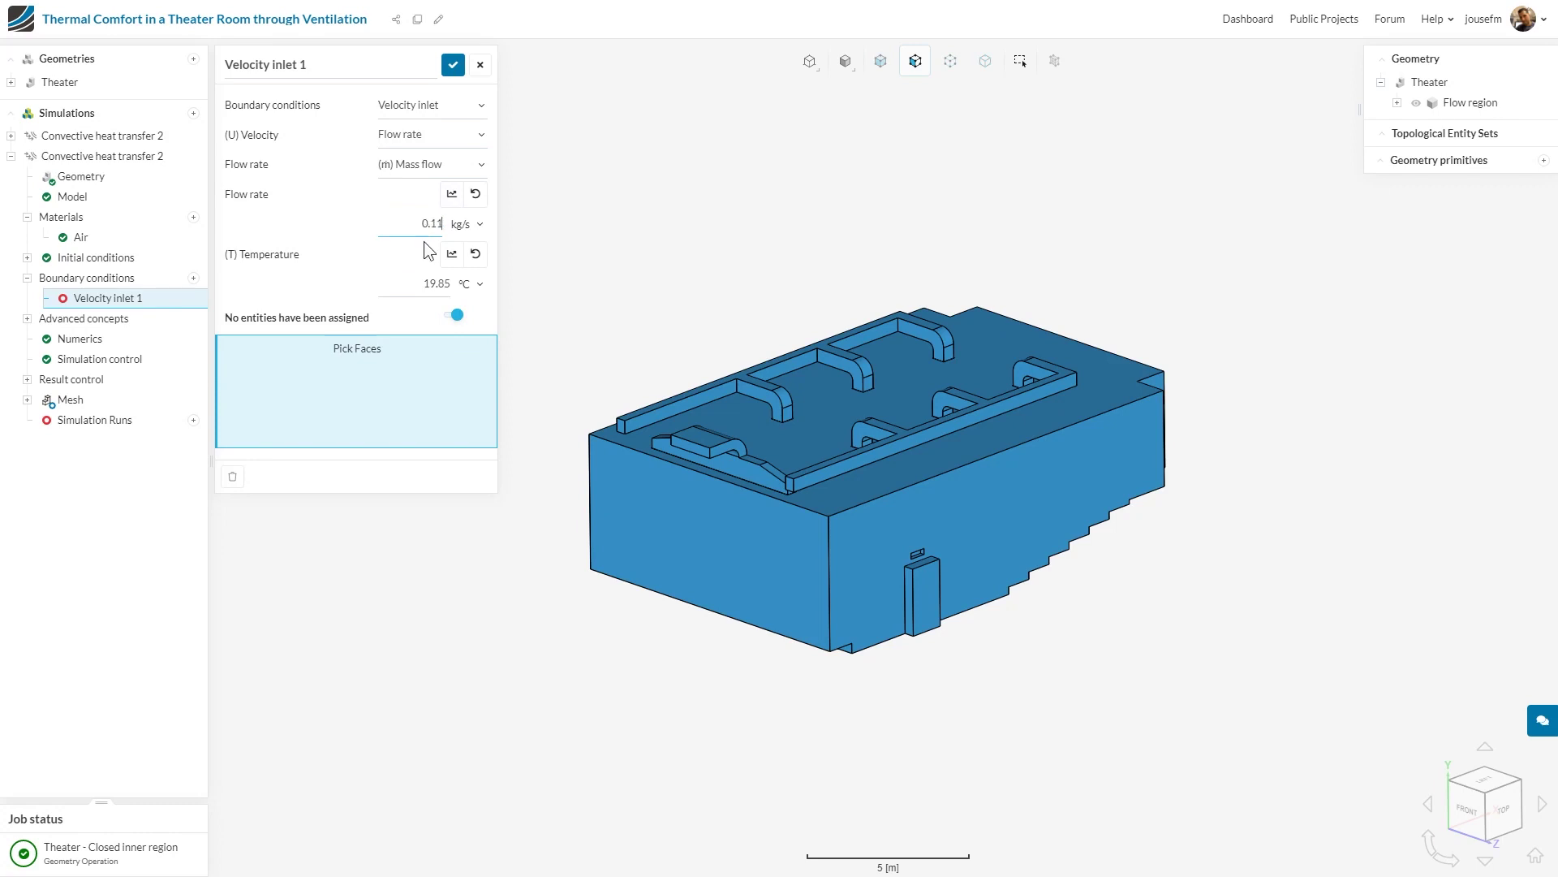
pyautogui.click(466, 284)
pyautogui.click(479, 356)
pyautogui.doubleClick(431, 281)
pyautogui.write('289')
pyautogui.scroll(5, 644, 443)
# Assign both duct end faces to Velocity inlet 1 and save it
pyautogui.click(628, 435)
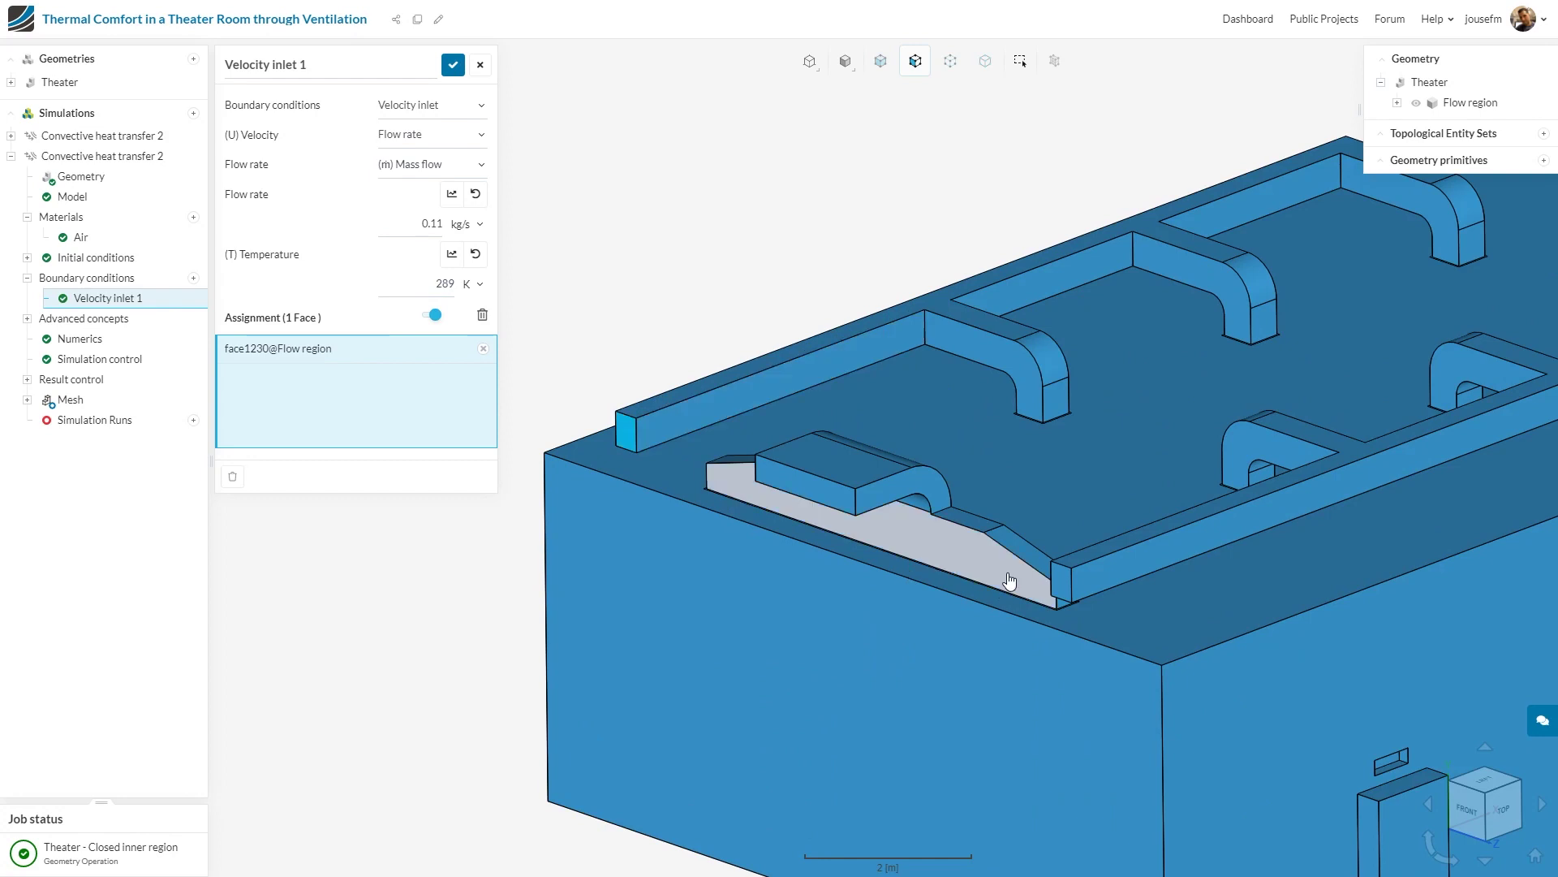
pyautogui.click(1060, 586)
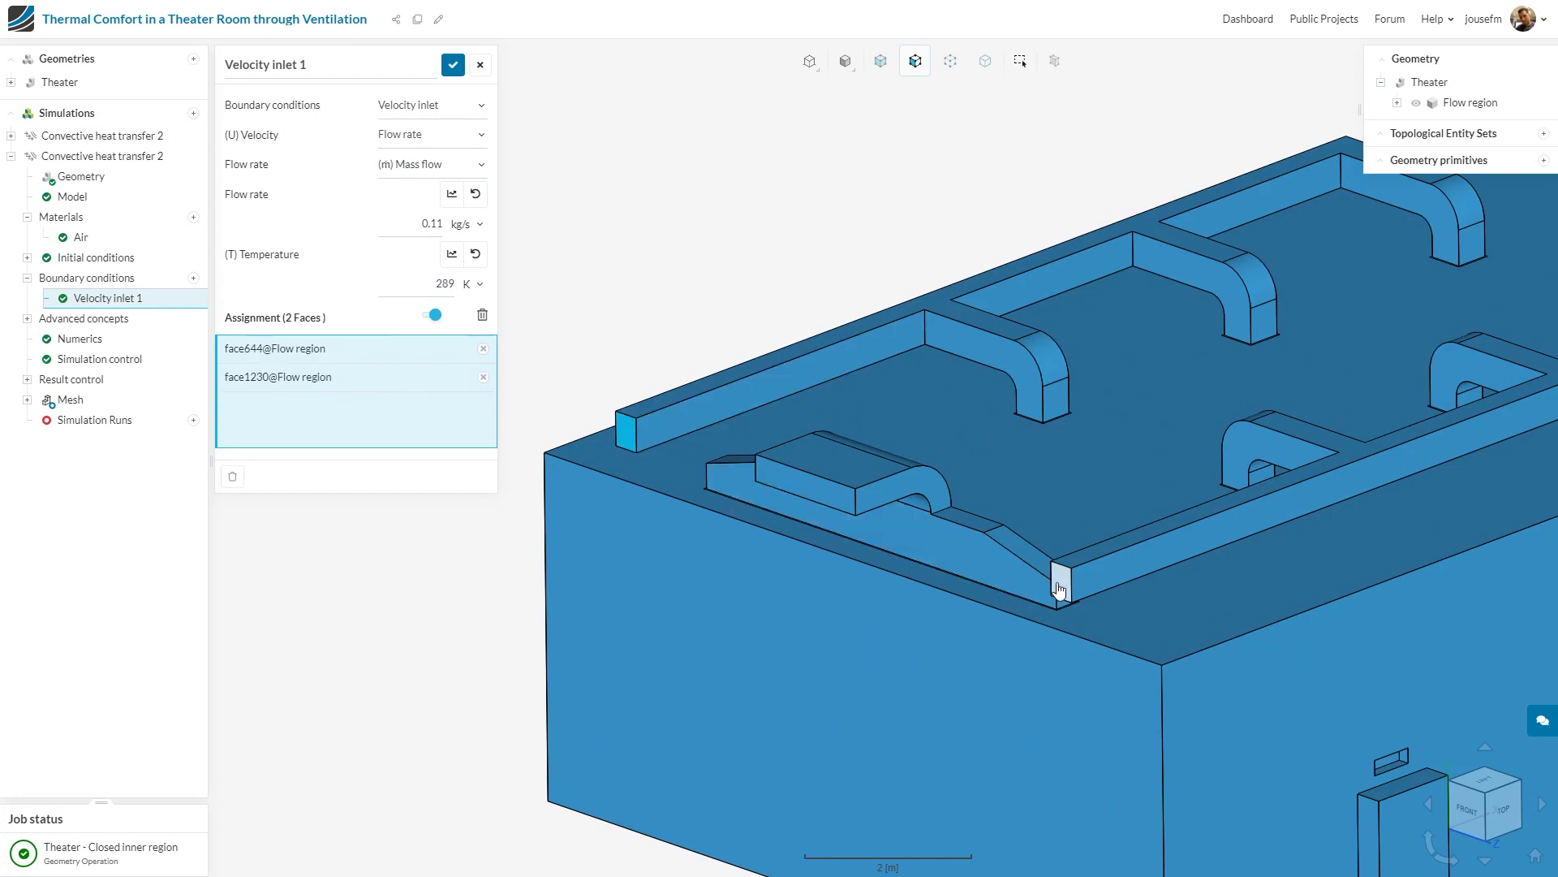
pyautogui.click(453, 65)
pyautogui.scroll(-3, 584, 233)
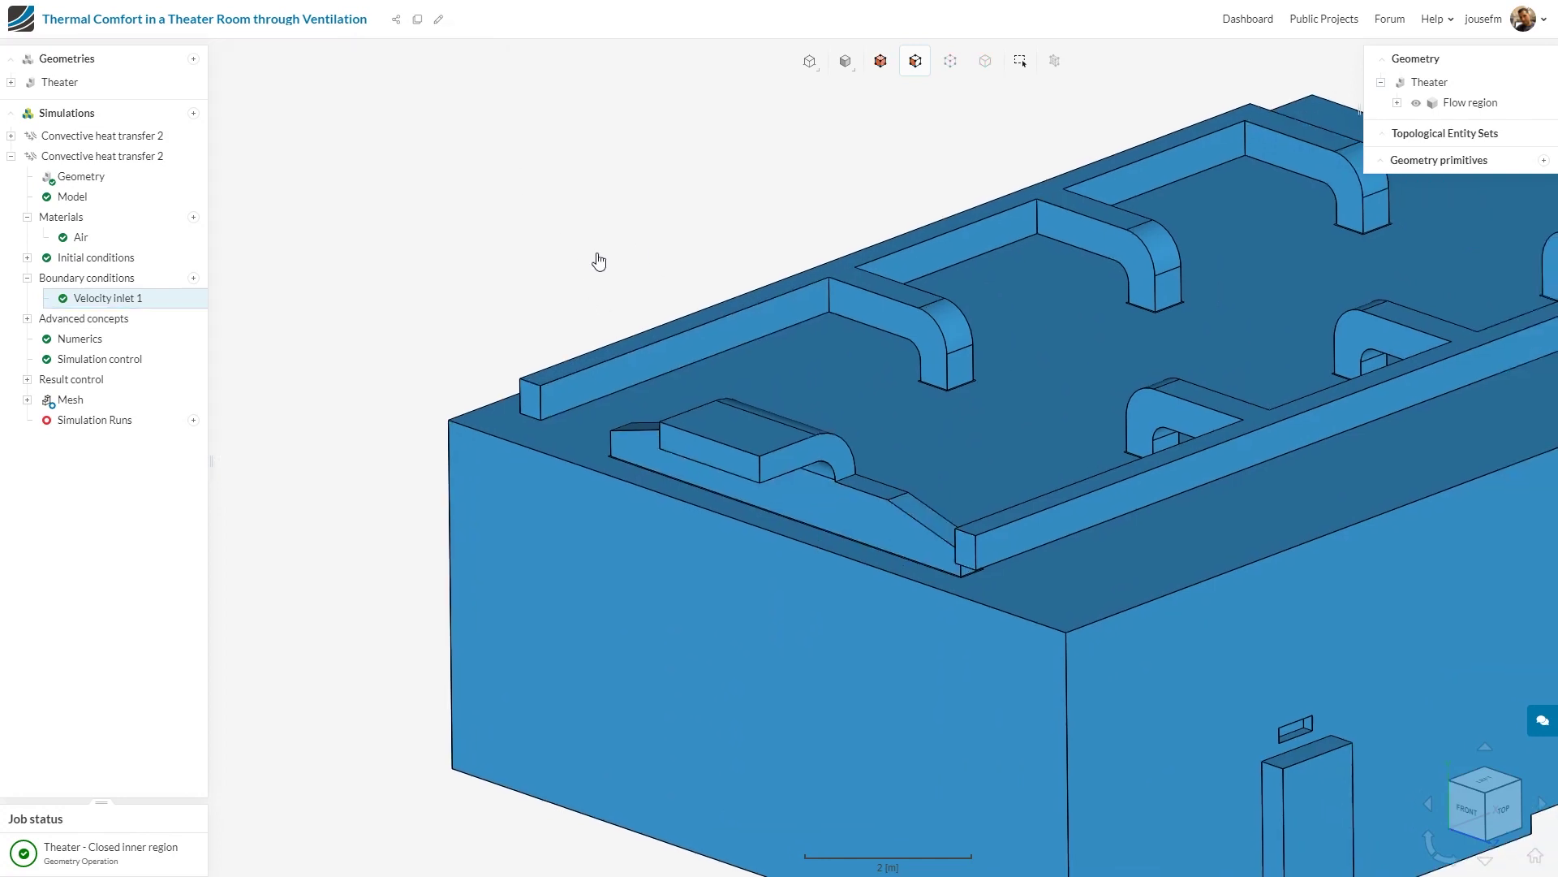
# Add Pressure outlet 2 on a duct face with 1.01e+5 Pa gauge pressure
pyautogui.click(194, 279)
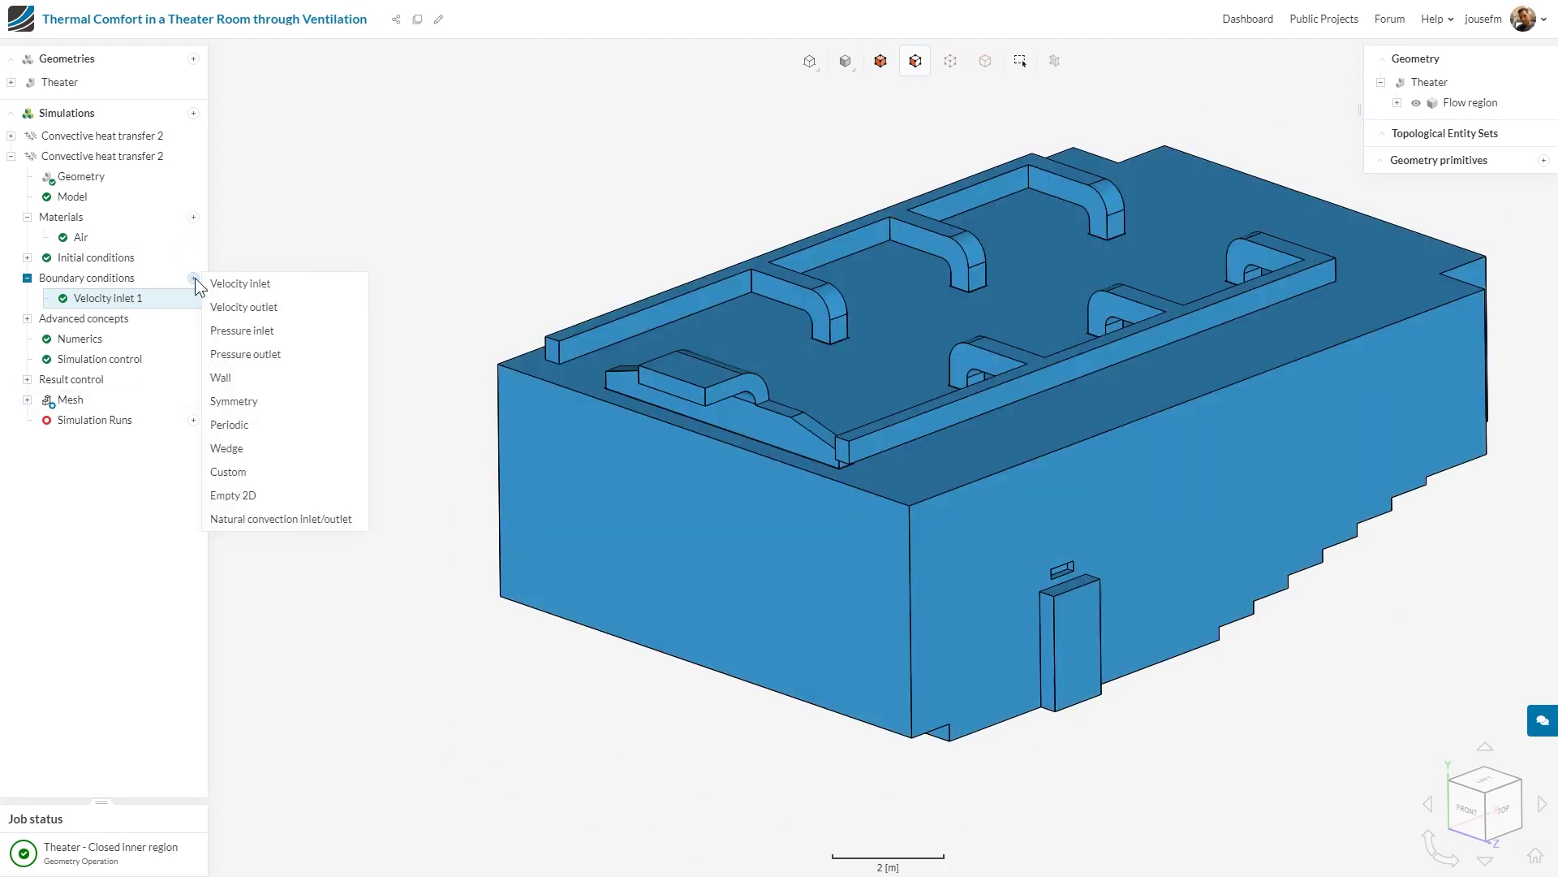
pyautogui.click(297, 353)
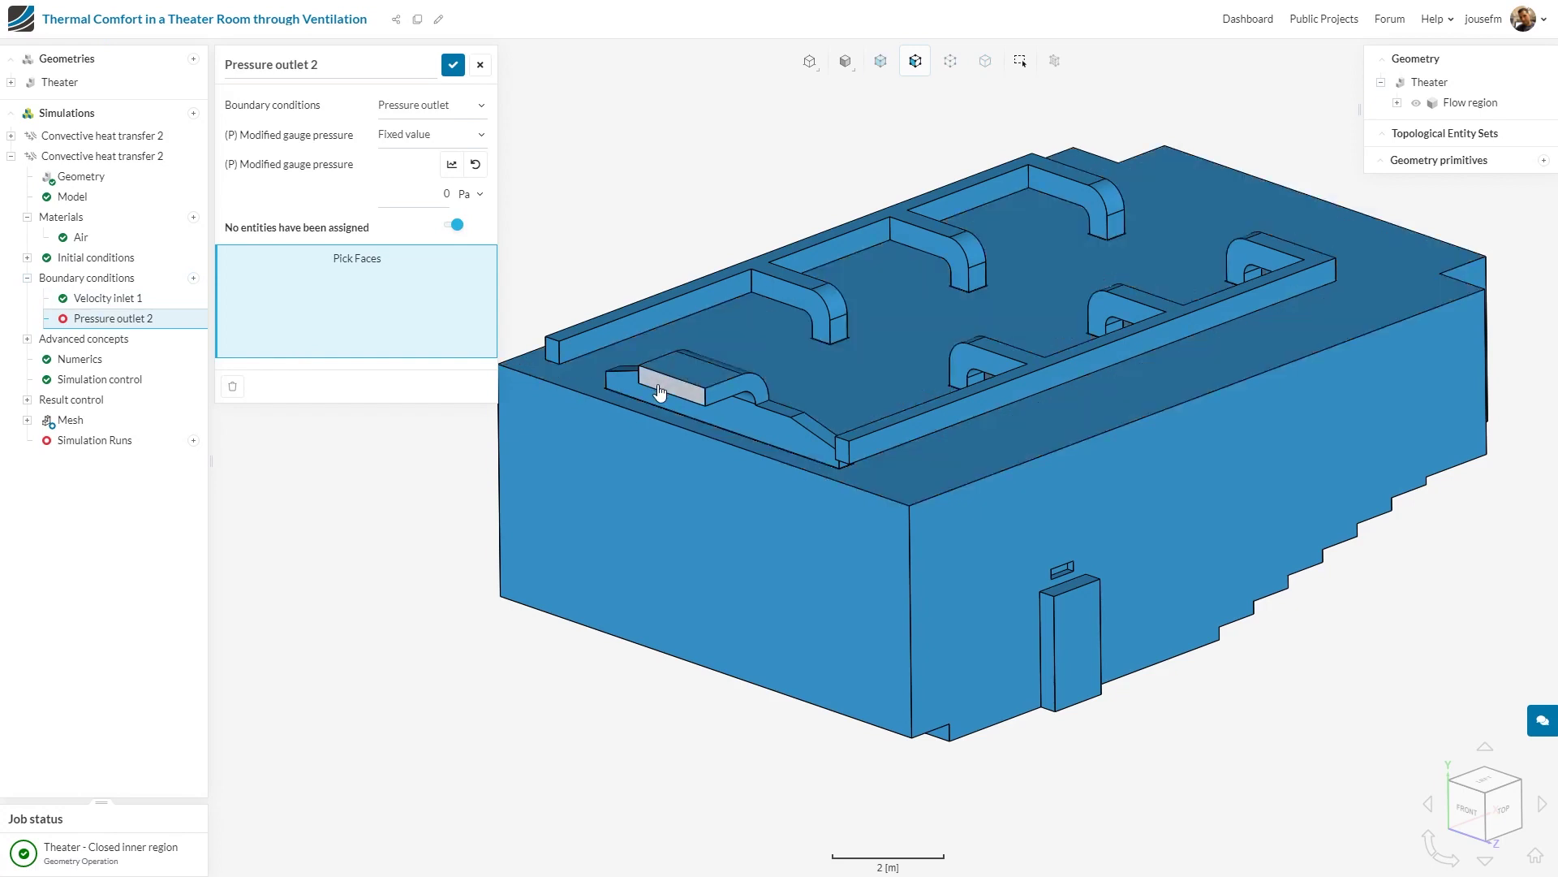
pyautogui.click(659, 392)
pyautogui.click(421, 197)
pyautogui.write('1.01')
pyautogui.write('e+5')
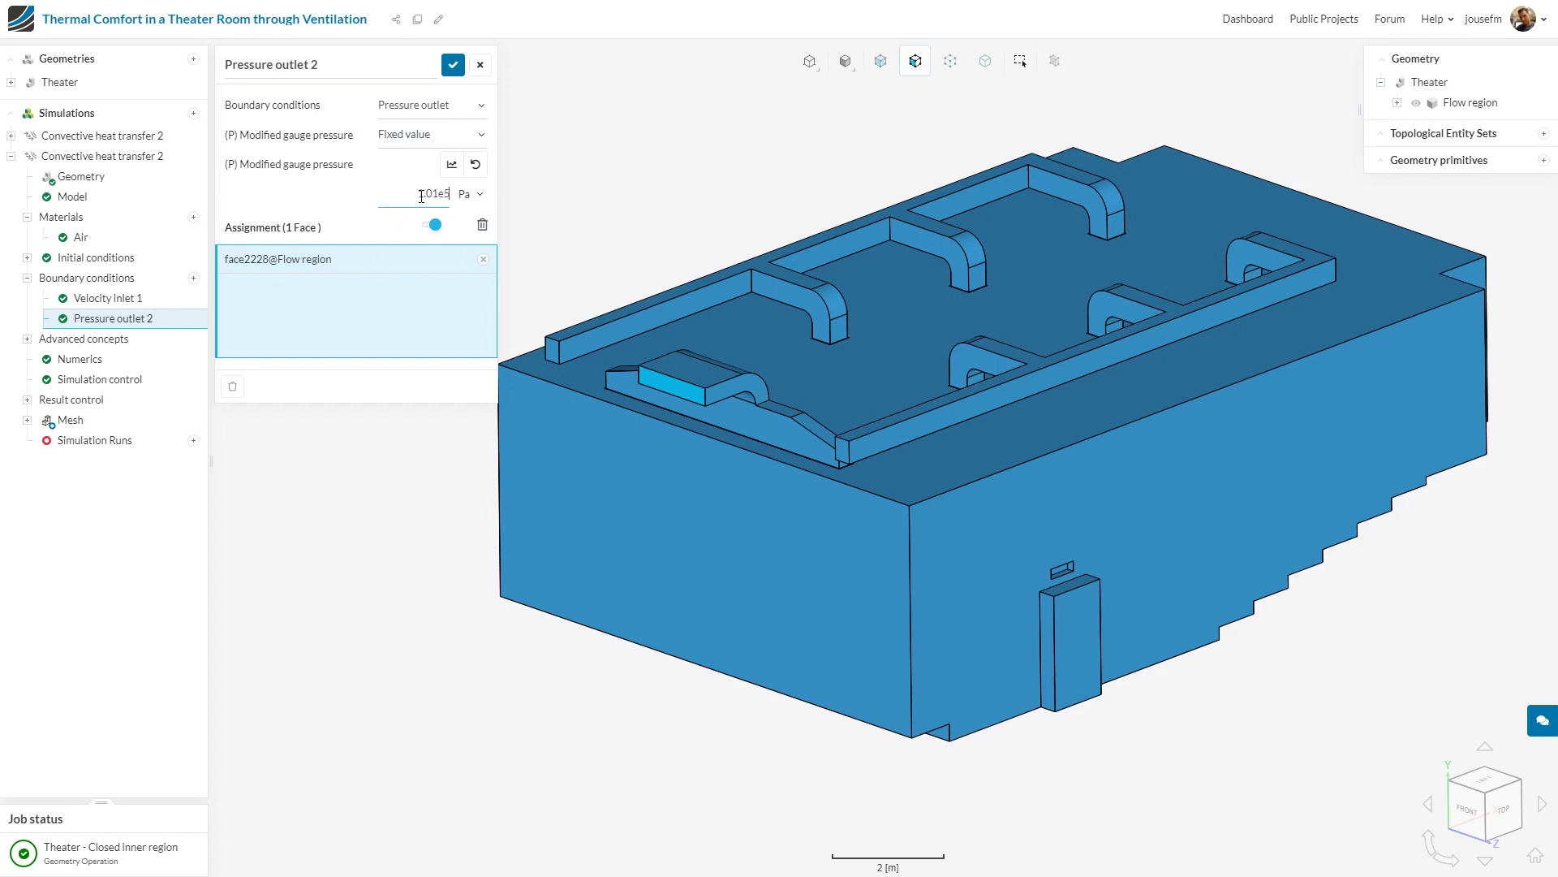
pyautogui.press('Return')
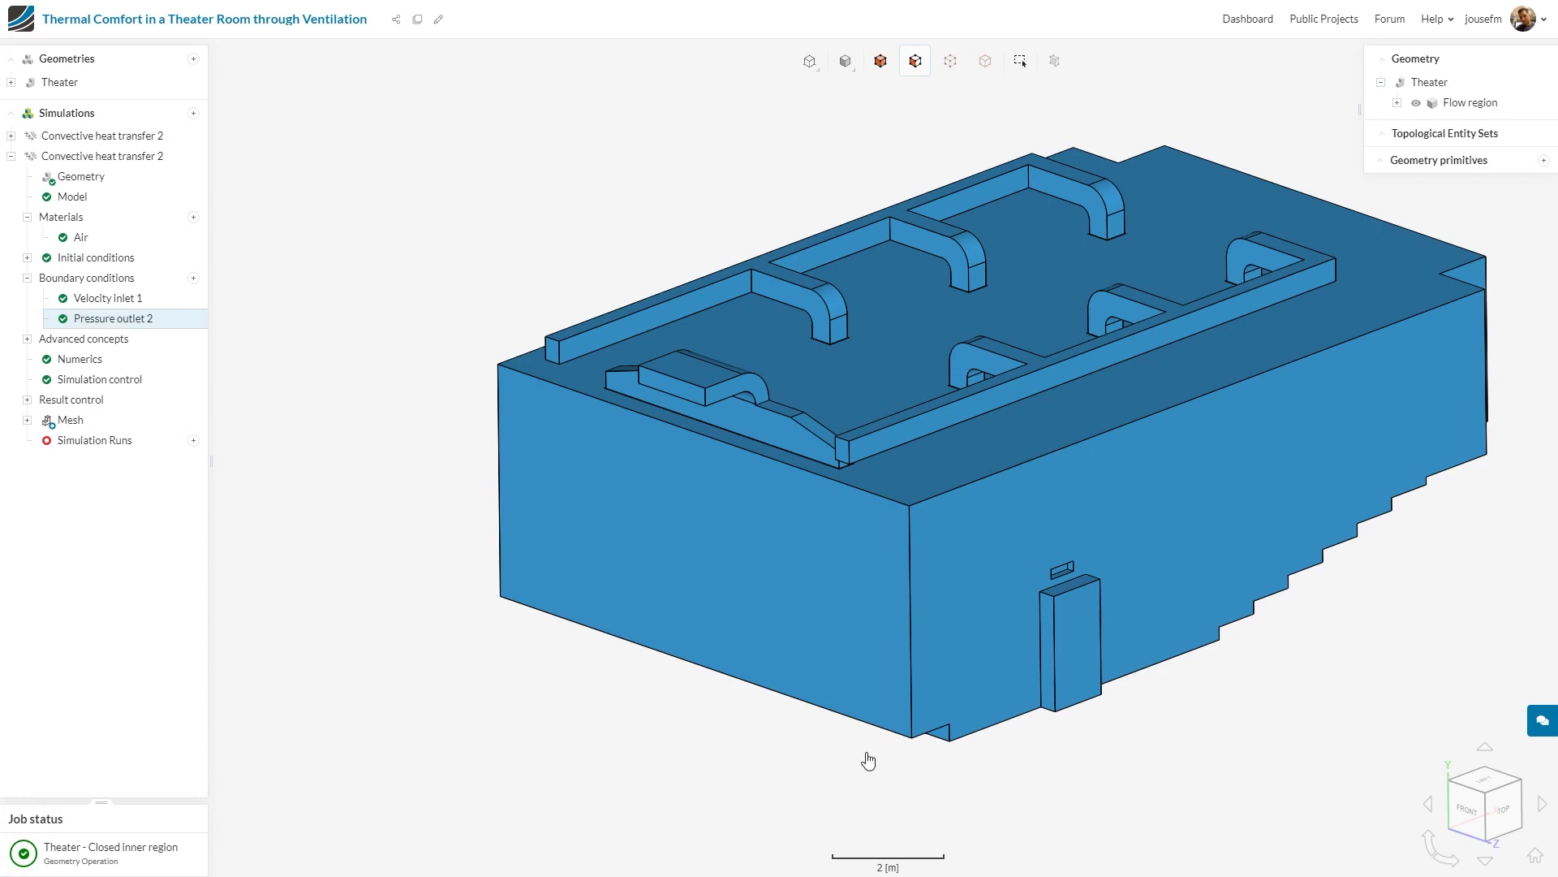
# In the top view, box-select the ducts and inlets
pyautogui.click(1510, 814)
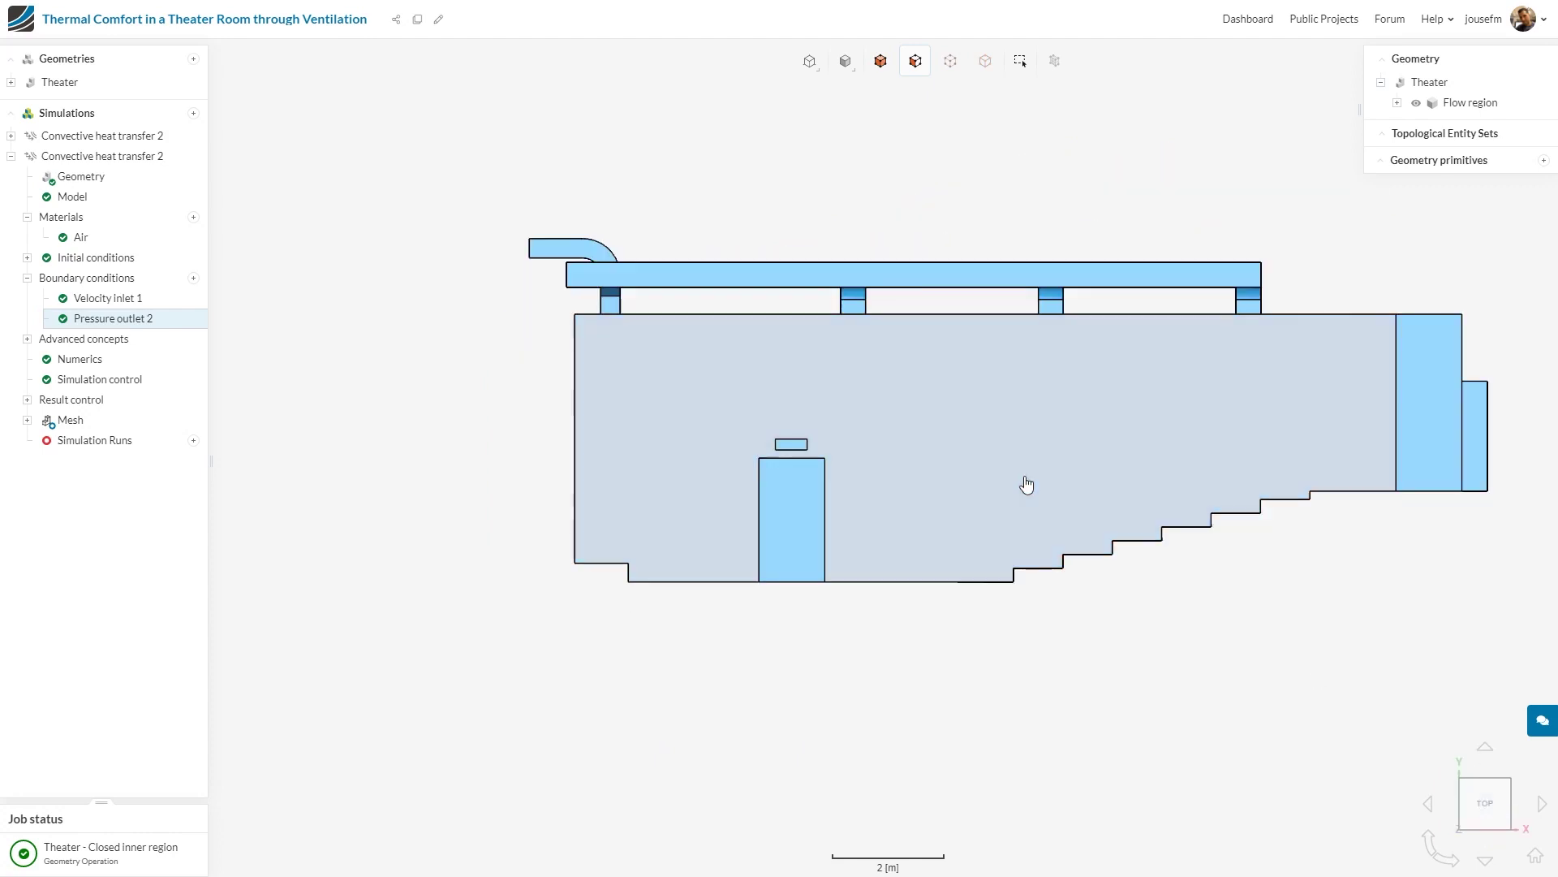
pyautogui.moveTo(1026, 484); pyautogui.dragTo(894, 630, button='right')
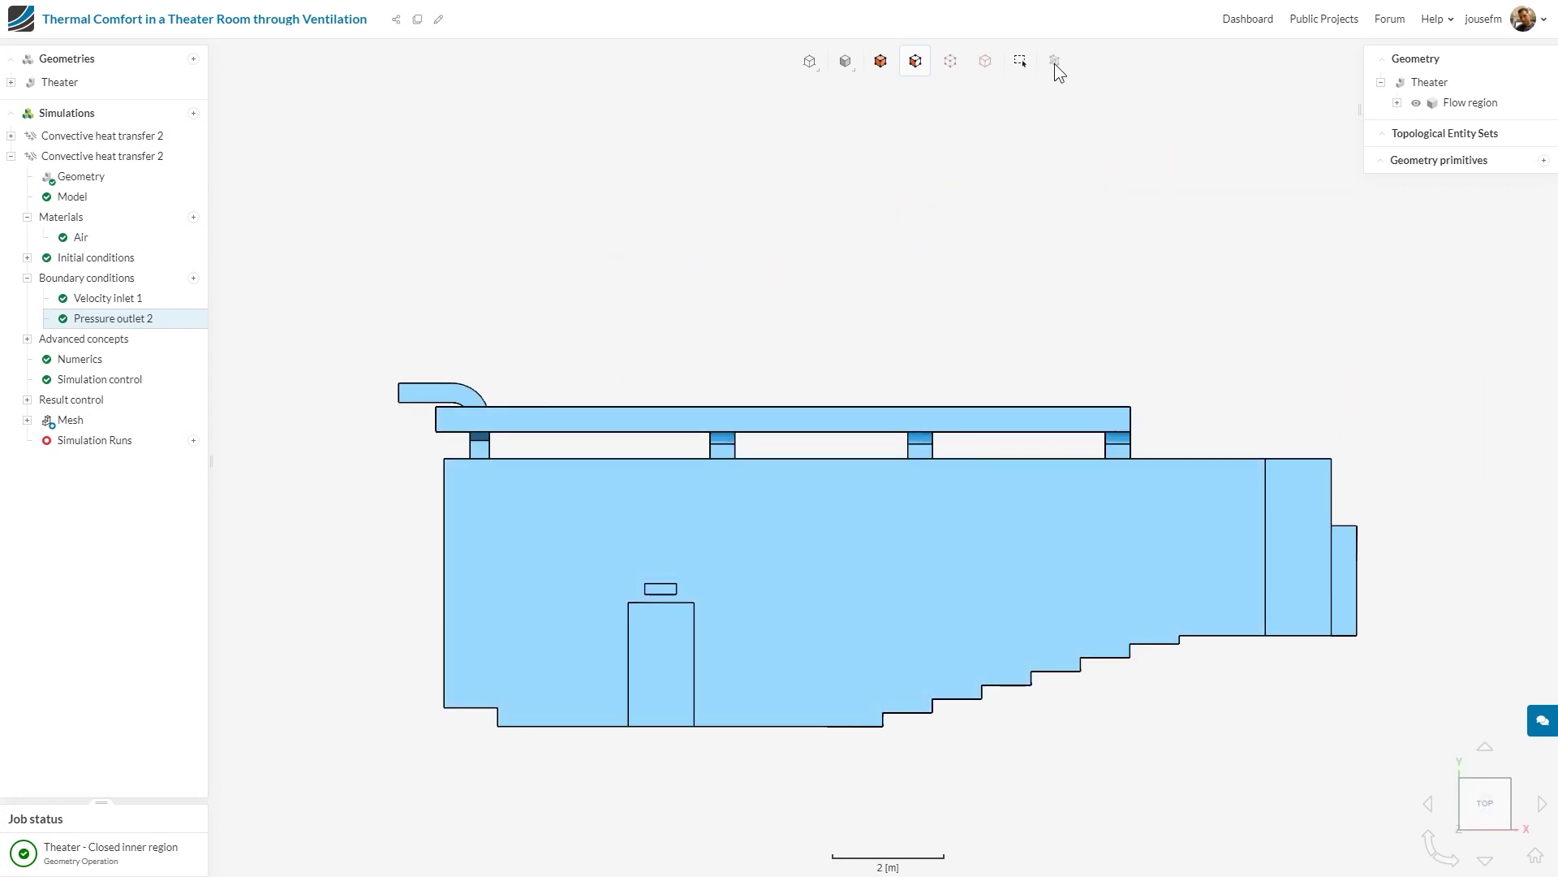
pyautogui.click(1020, 60)
pyautogui.moveTo(1146, 448); pyautogui.dragTo(362, 376)
pyautogui.moveTo(291, 487); pyautogui.dragTo(515, 455)
# Invert the selection to the room faces and make them Wall 3 at 303 K
pyautogui.rightClick(478, 122)
pyautogui.click(517, 167)
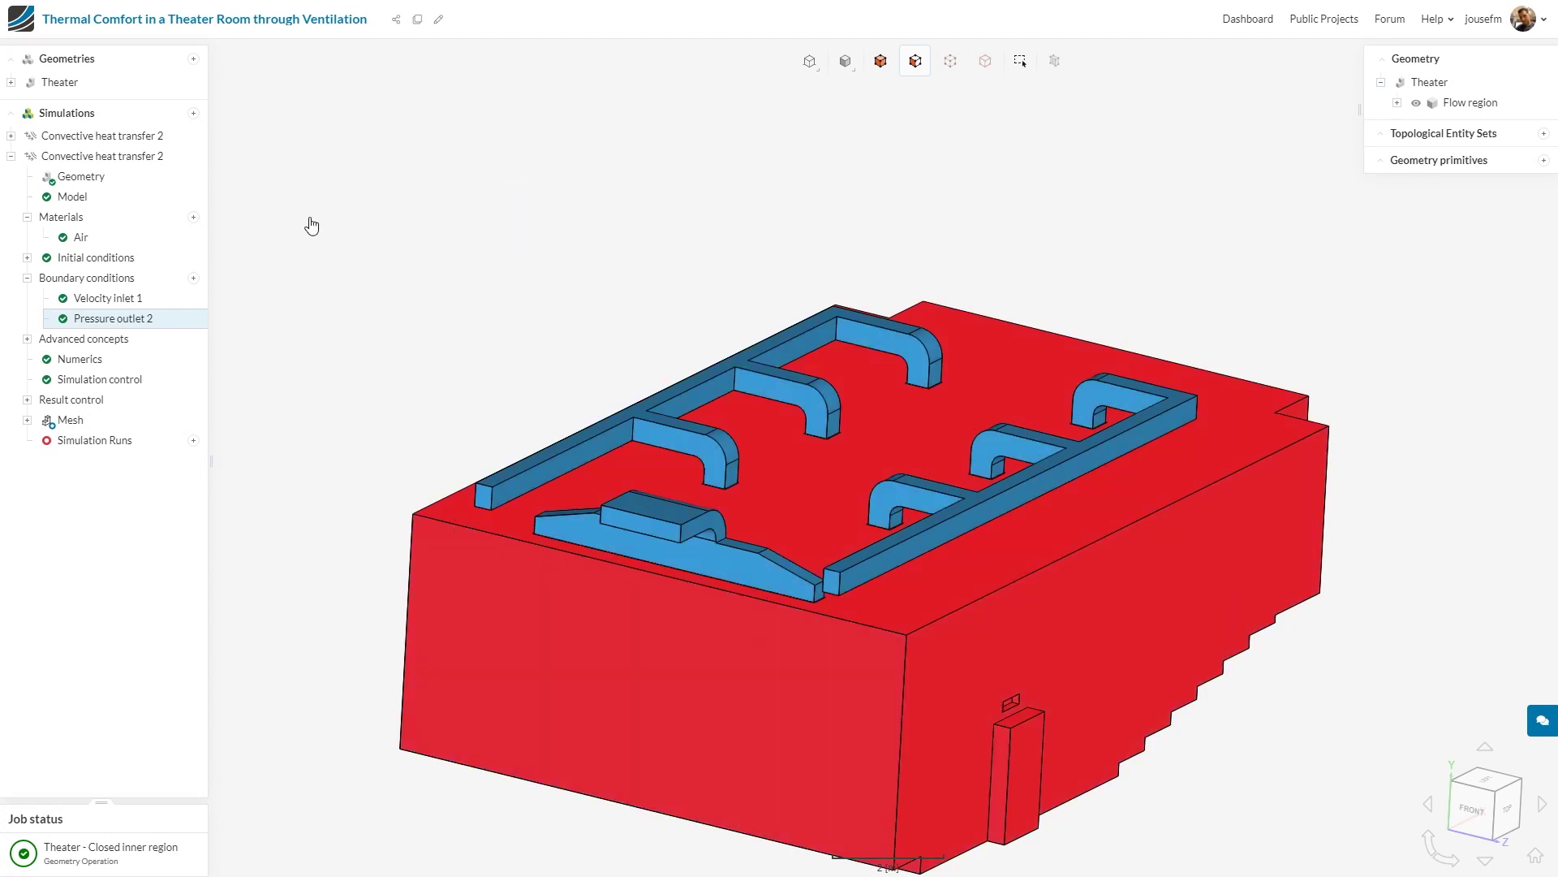
pyautogui.click(193, 277)
pyautogui.click(292, 380)
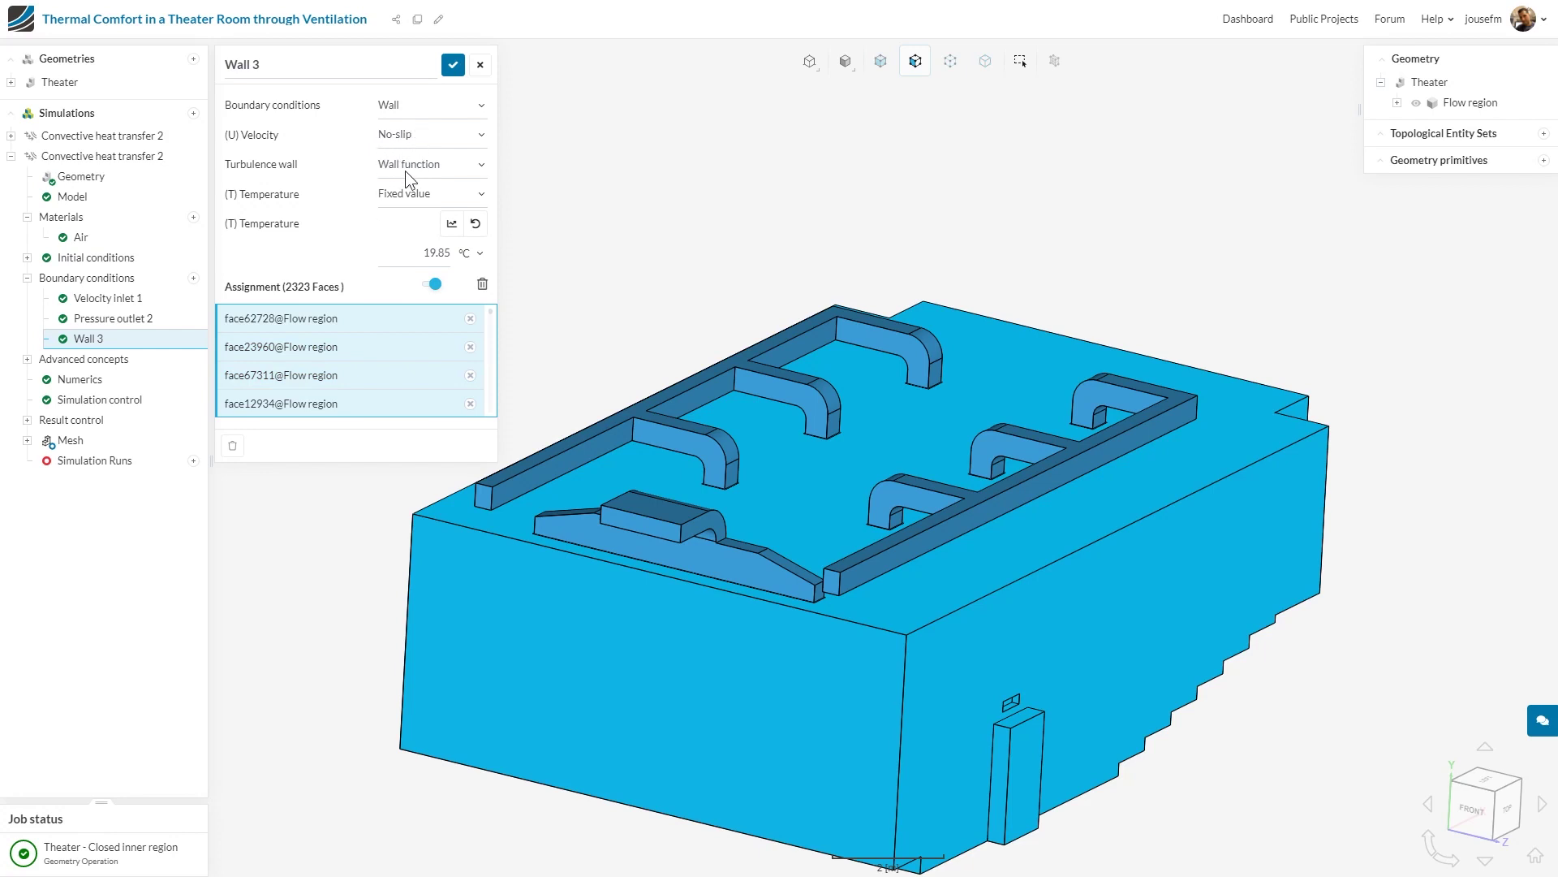
pyautogui.click(470, 255)
pyautogui.click(486, 324)
pyautogui.doubleClick(433, 250)
pyautogui.write('303')
pyautogui.press('Return')
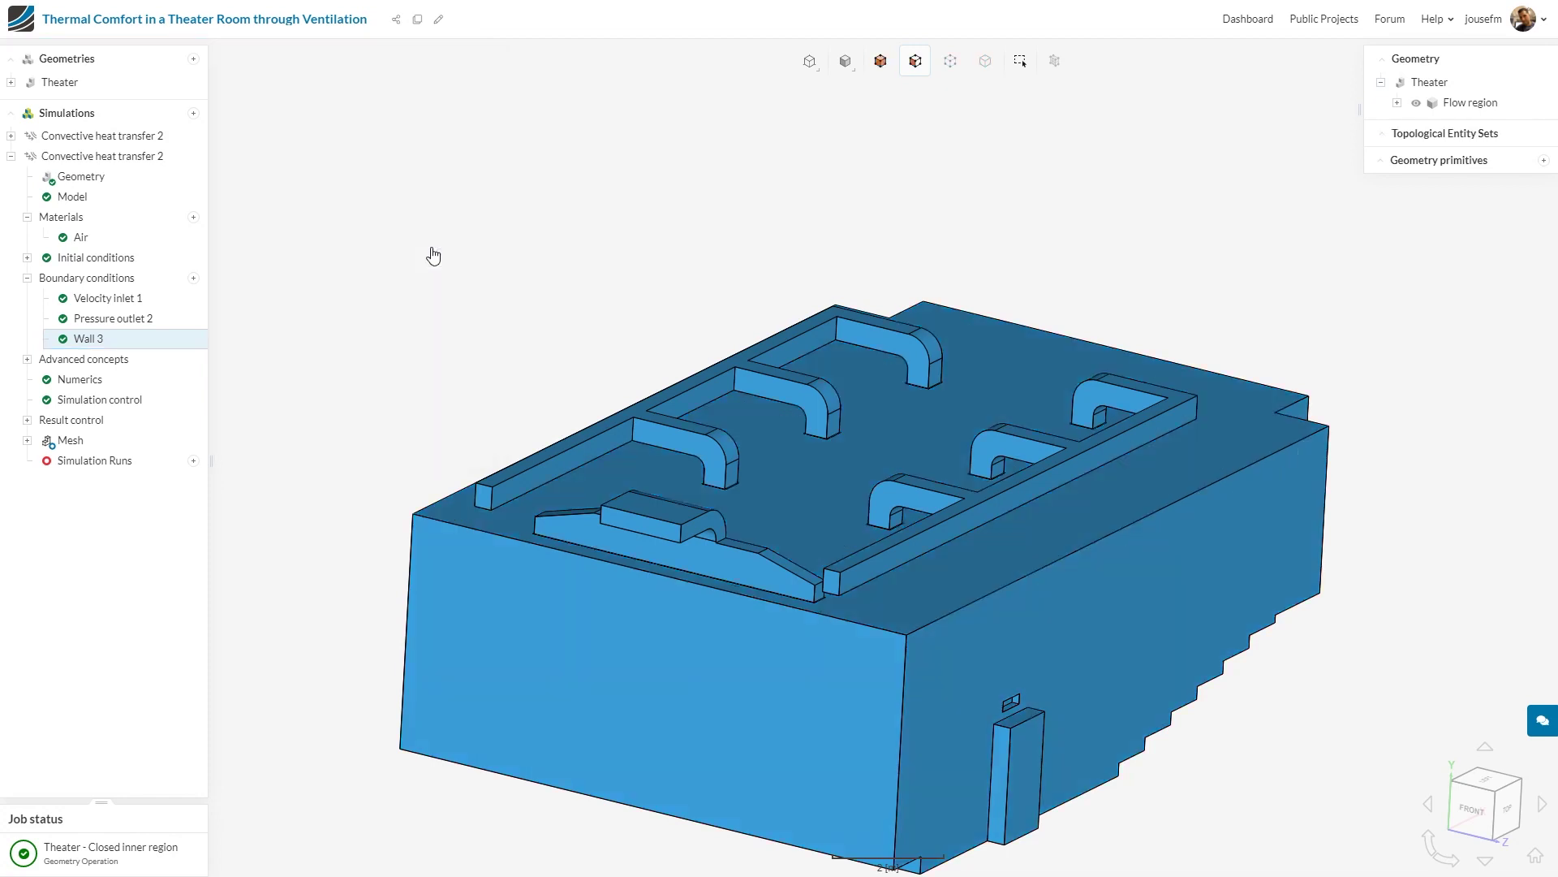
# Hide the Wall 3 faces so only the ducts remain visible
pyautogui.scroll(-3, 1336, 581)
pyautogui.moveTo(1336, 581); pyautogui.dragTo(1284, 623)
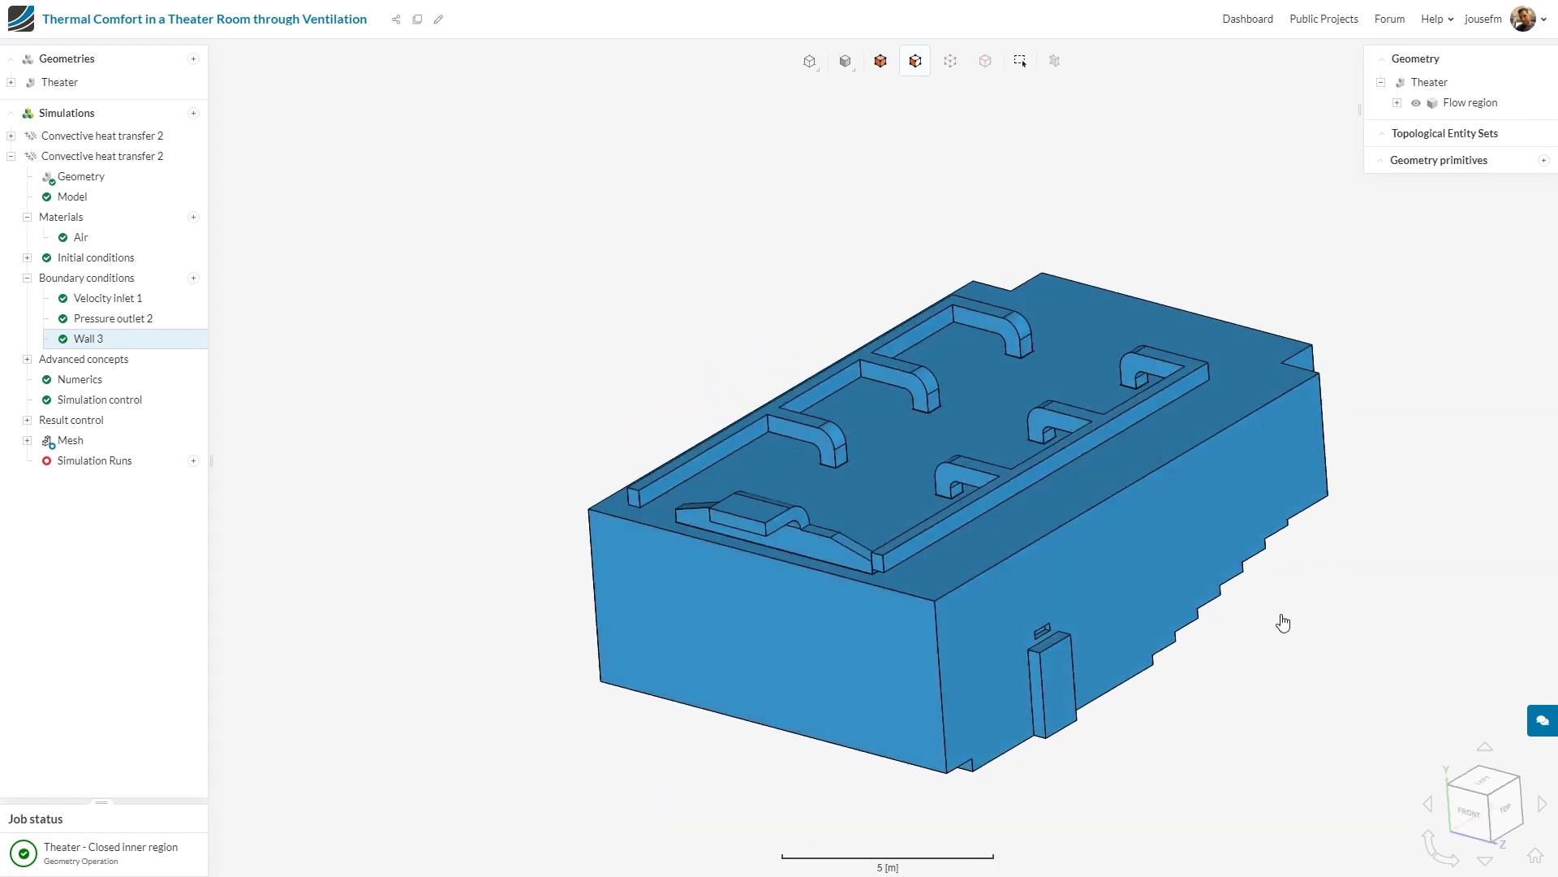
pyautogui.click(162, 342)
pyautogui.rightClick(647, 297)
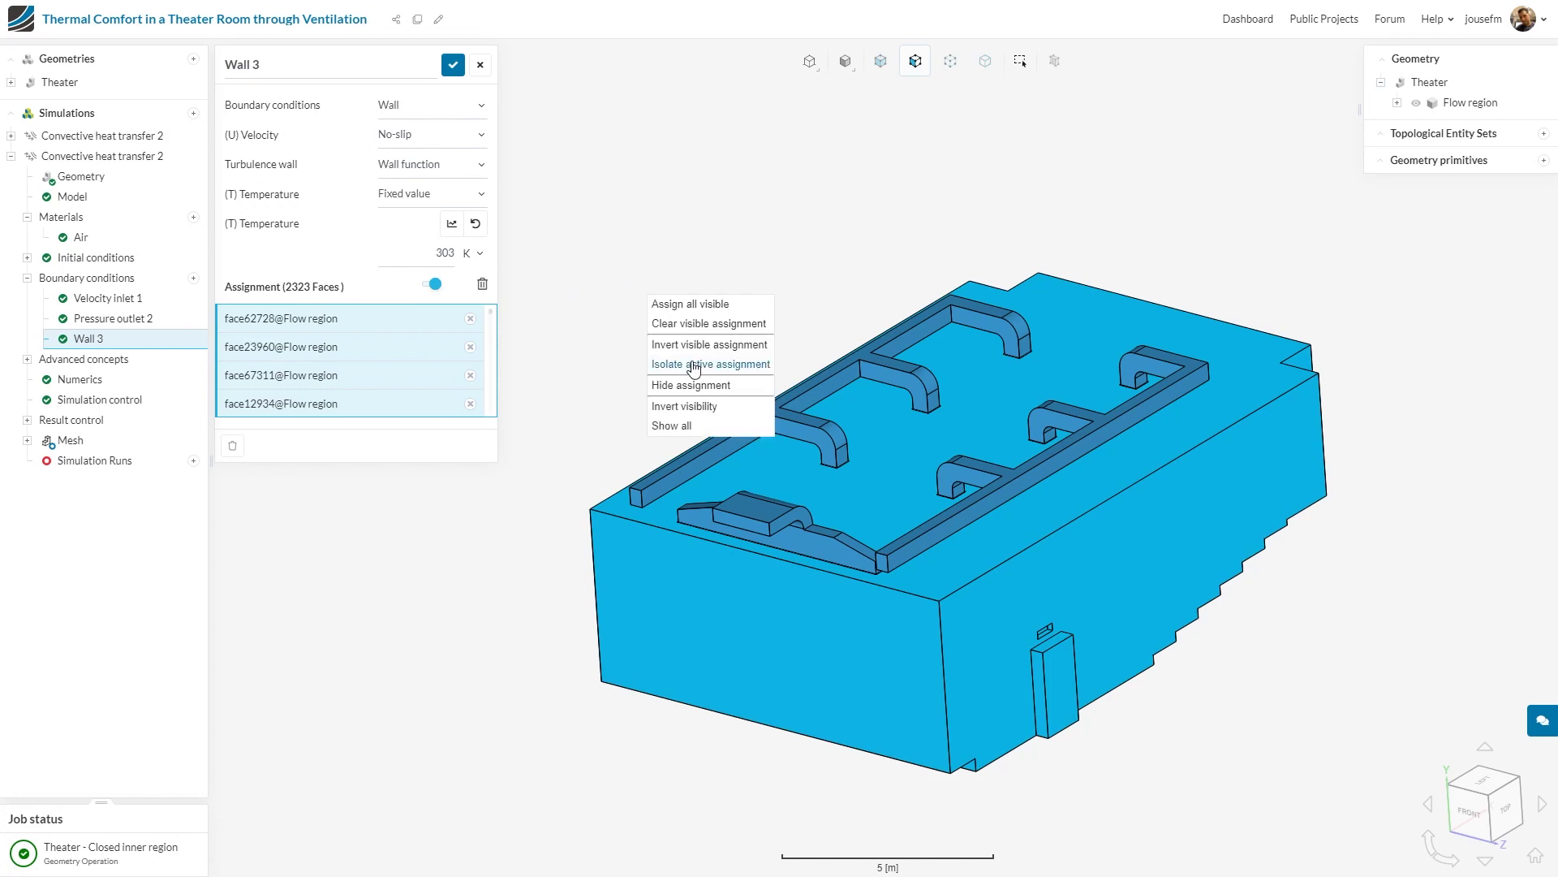
pyautogui.click(706, 387)
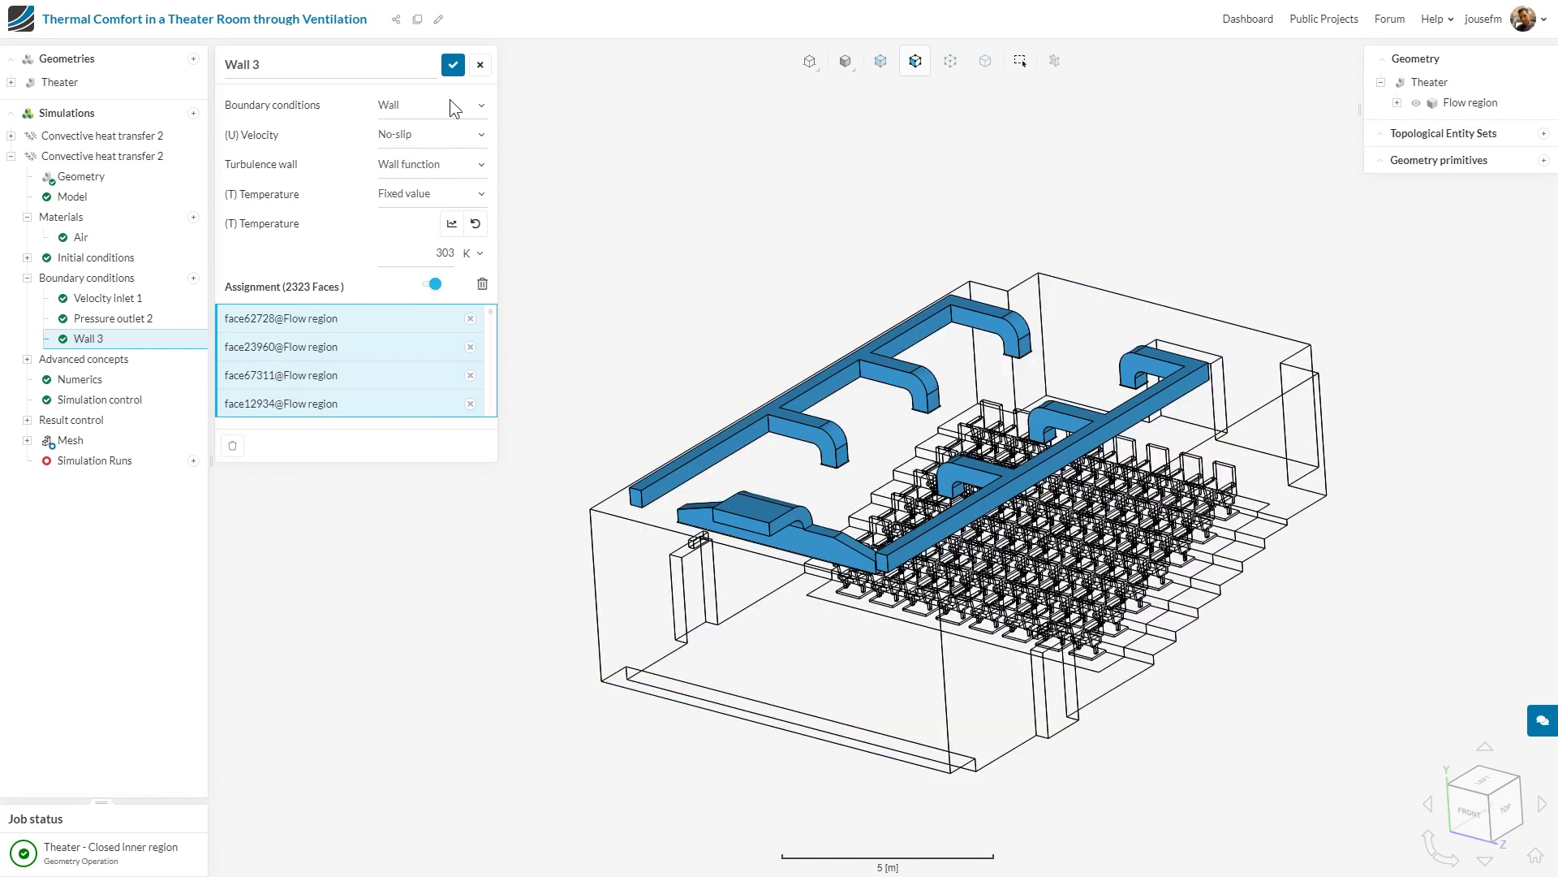
# Add Wall 4 with zero-gradient temperature on all visible duct faces
pyautogui.click(480, 65)
pyautogui.click(191, 278)
pyautogui.click(289, 386)
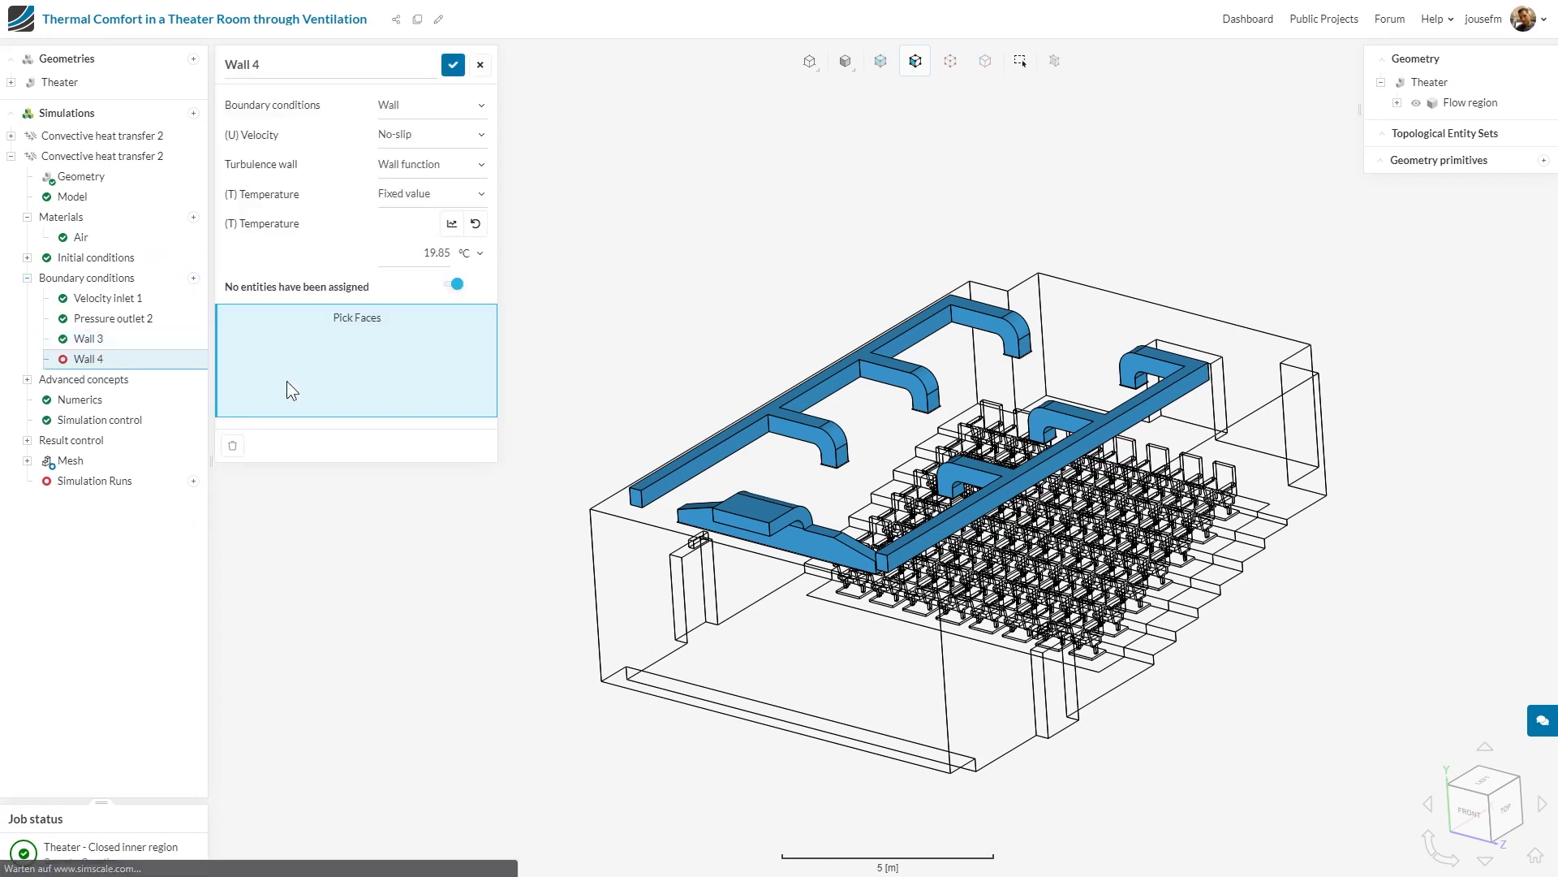
pyautogui.click(433, 192)
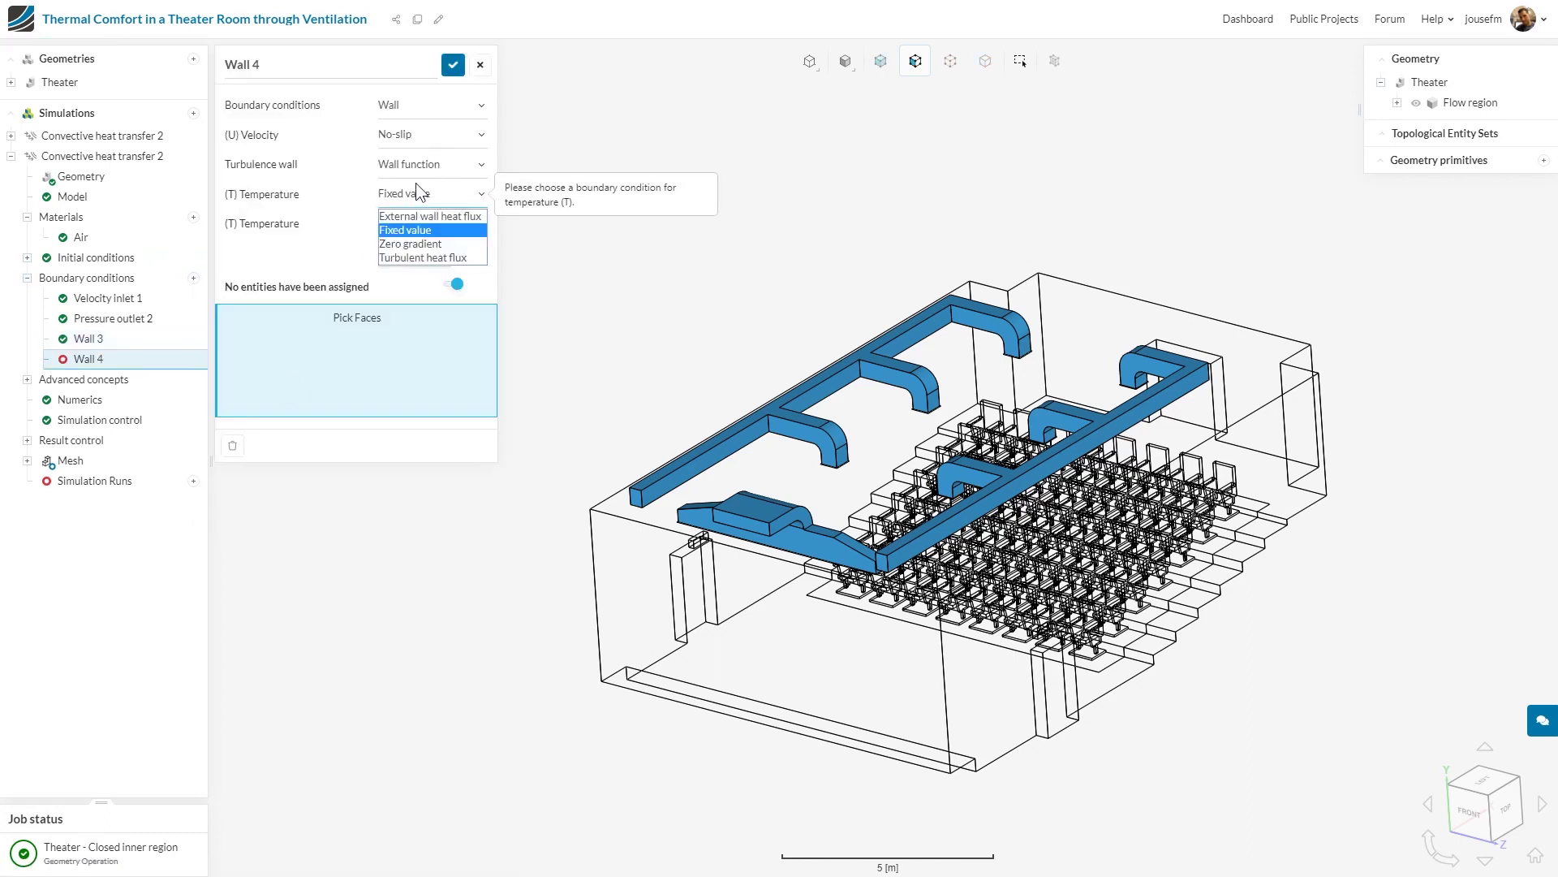
pyautogui.click(437, 245)
pyautogui.rightClick(650, 260)
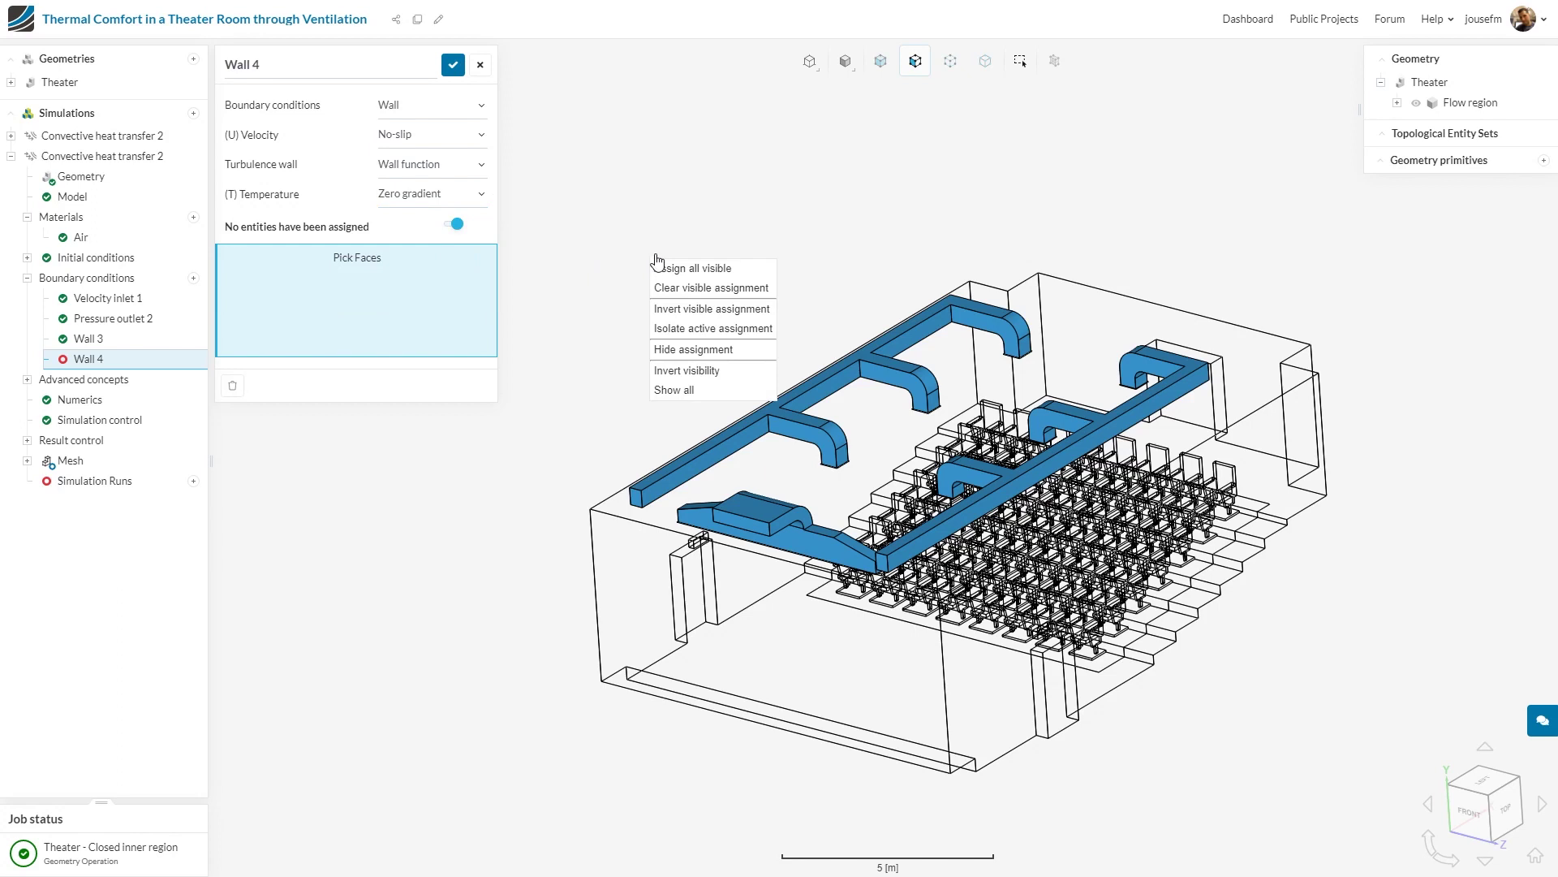
pyautogui.click(719, 268)
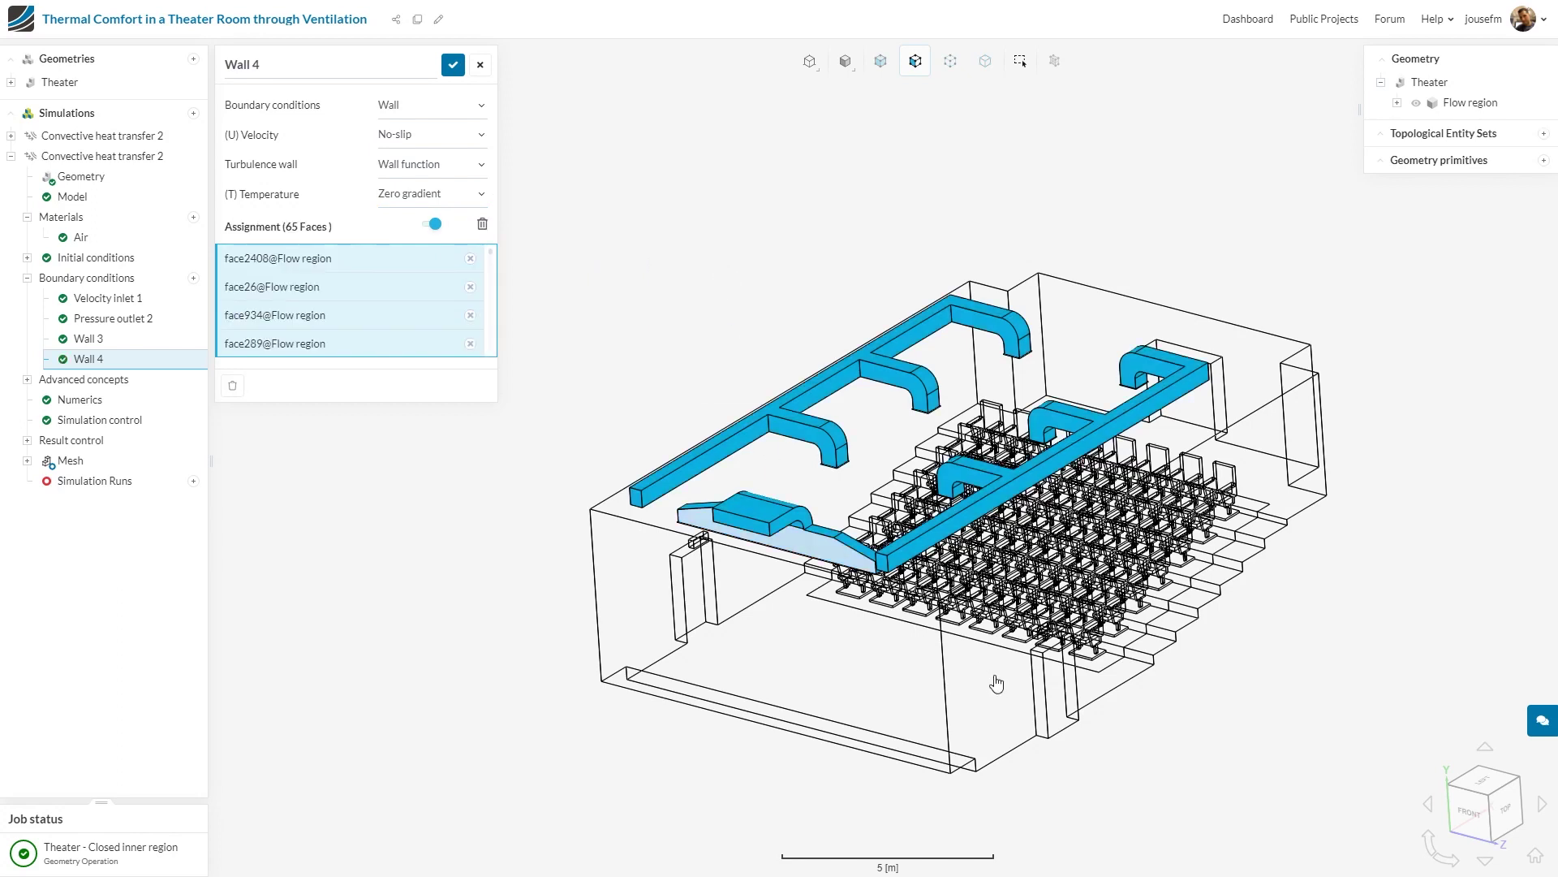
# Remove the inlet and outlet faces from Wall 4 and save it
pyautogui.moveTo(999, 685); pyautogui.dragTo(921, 535)
pyautogui.scroll(3, 922, 531)
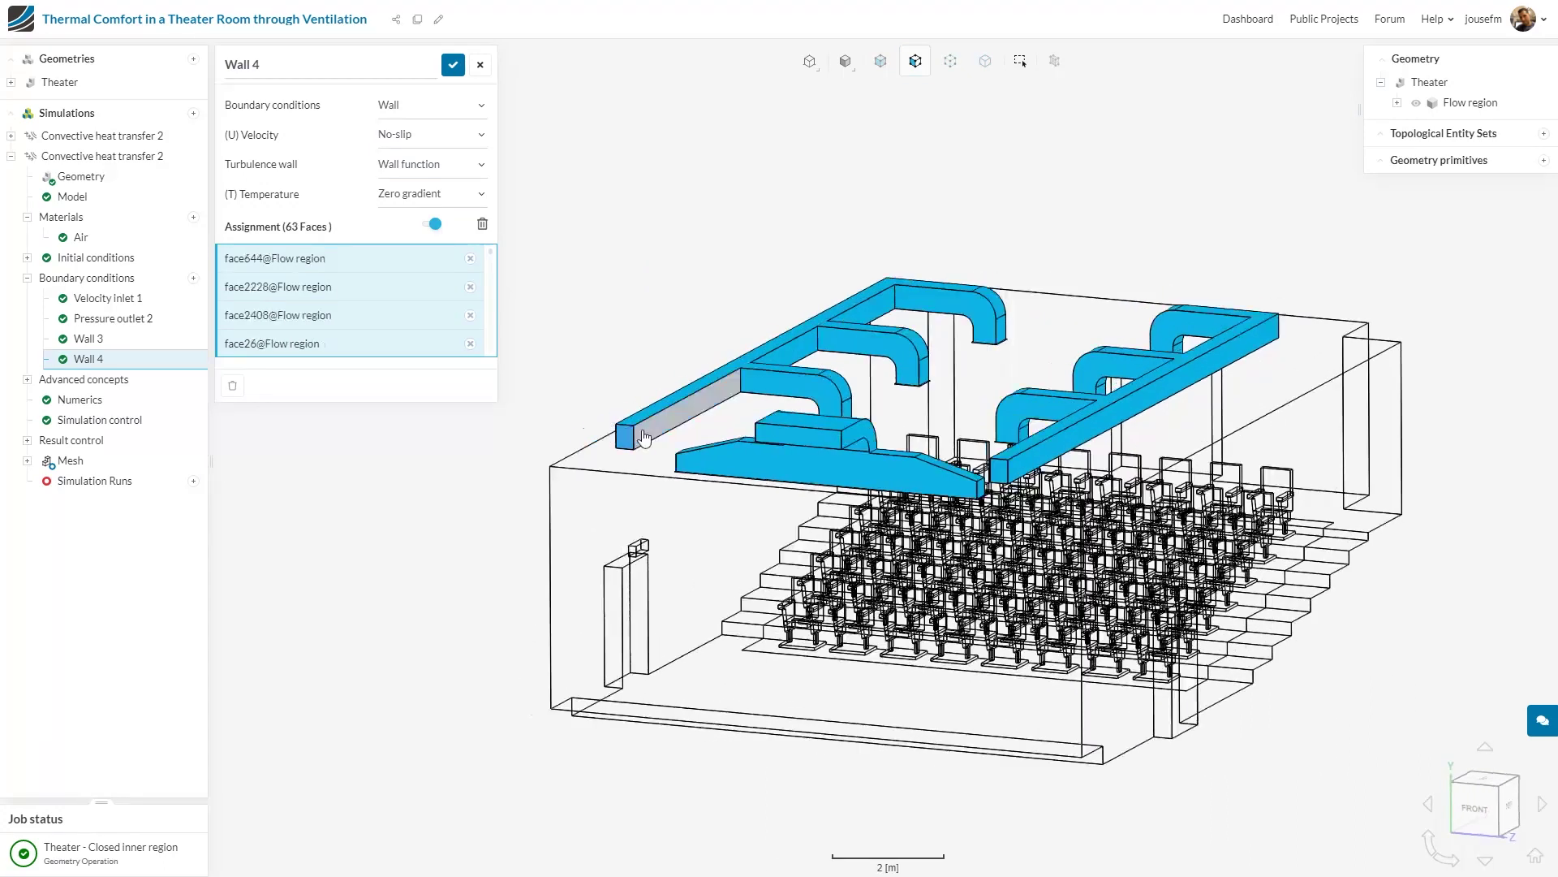
pyautogui.click(625, 439)
pyautogui.click(1002, 473)
pyautogui.click(1003, 473)
pyautogui.moveTo(1003, 473); pyautogui.dragTo(933, 519)
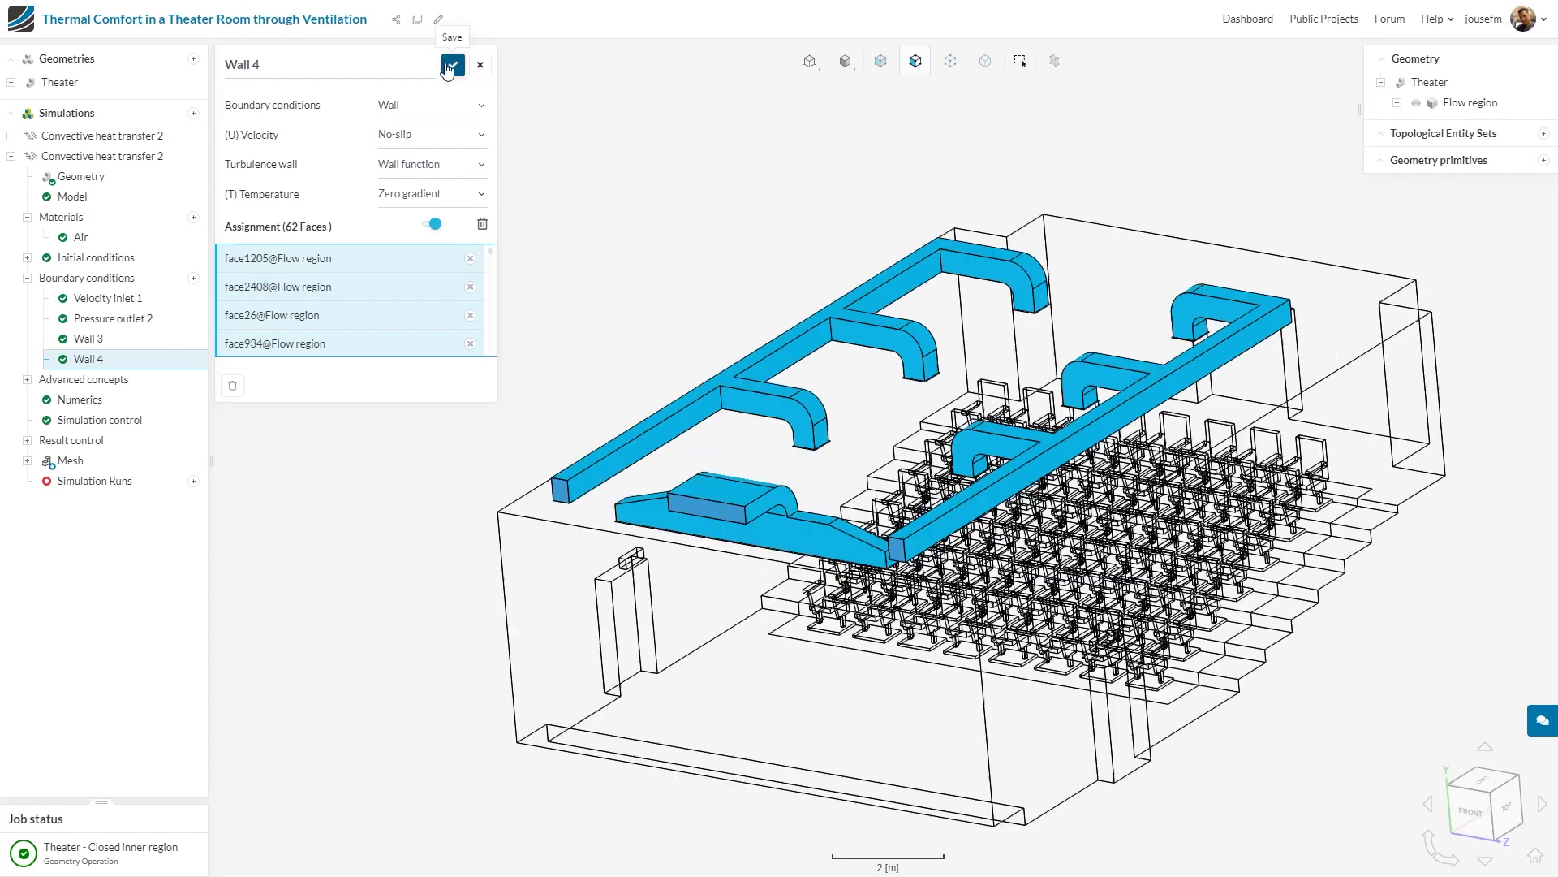
pyautogui.click(452, 66)
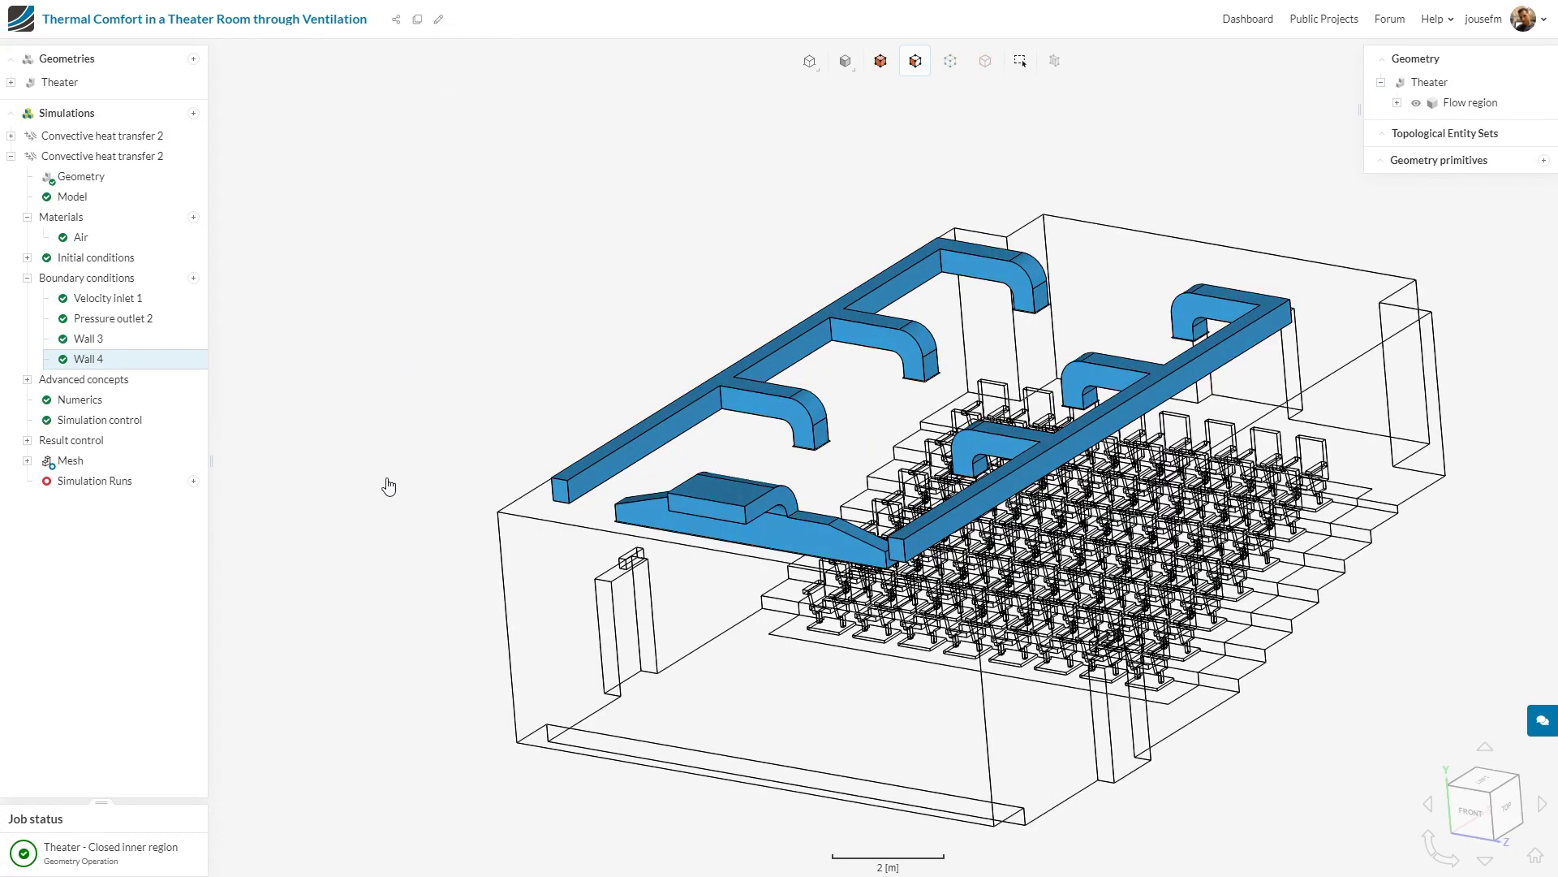
# Set the simulation End time to 2000 s, keeping processors on Automatic
pyautogui.click(141, 429)
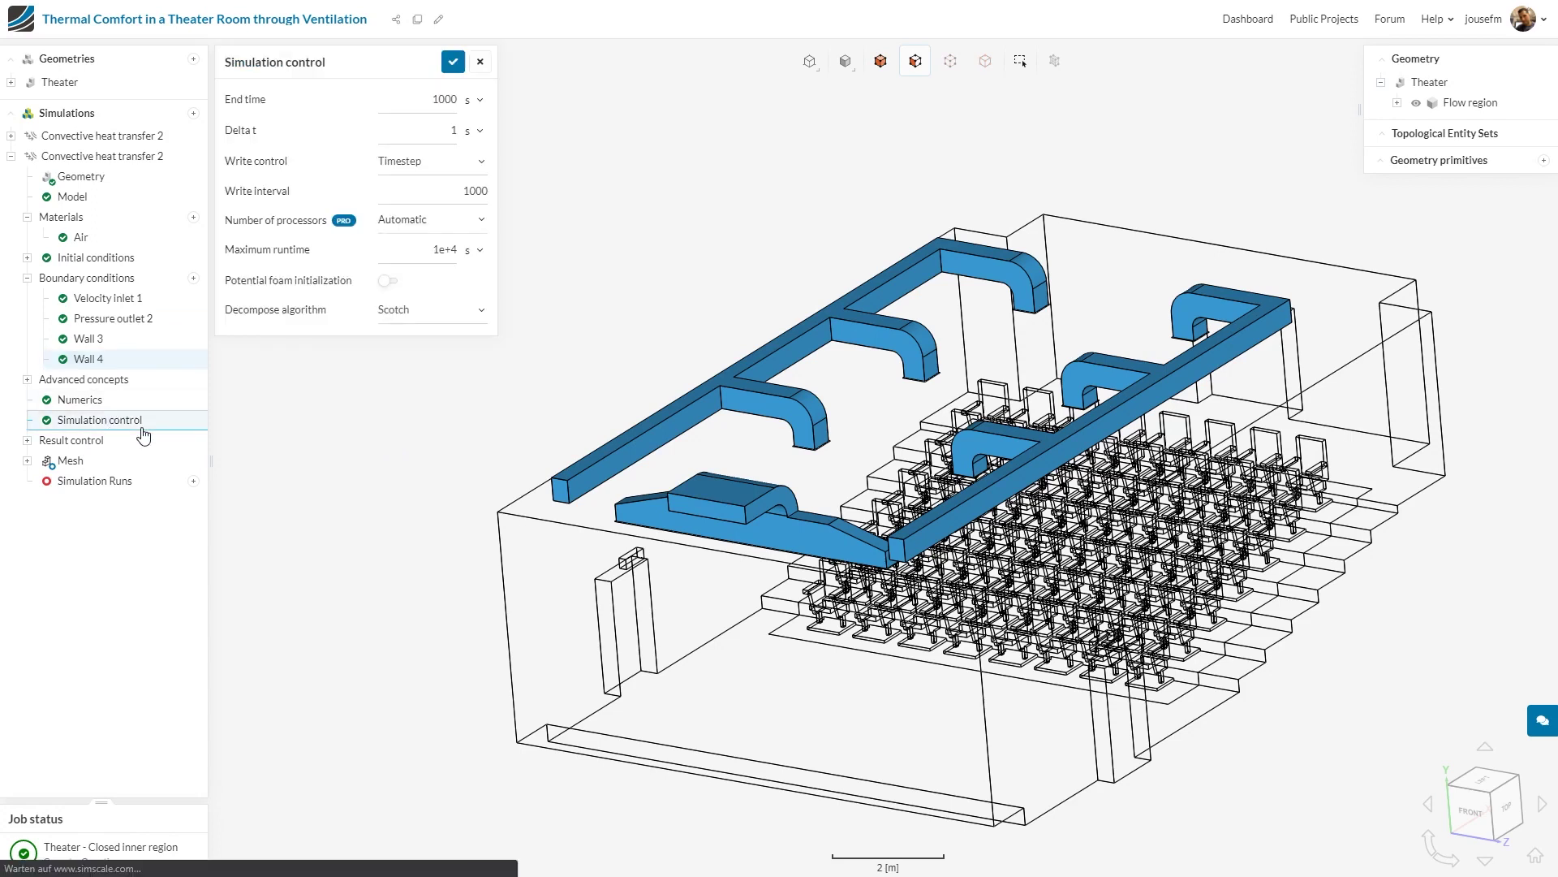
pyautogui.doubleClick(430, 104)
pyautogui.write('20')
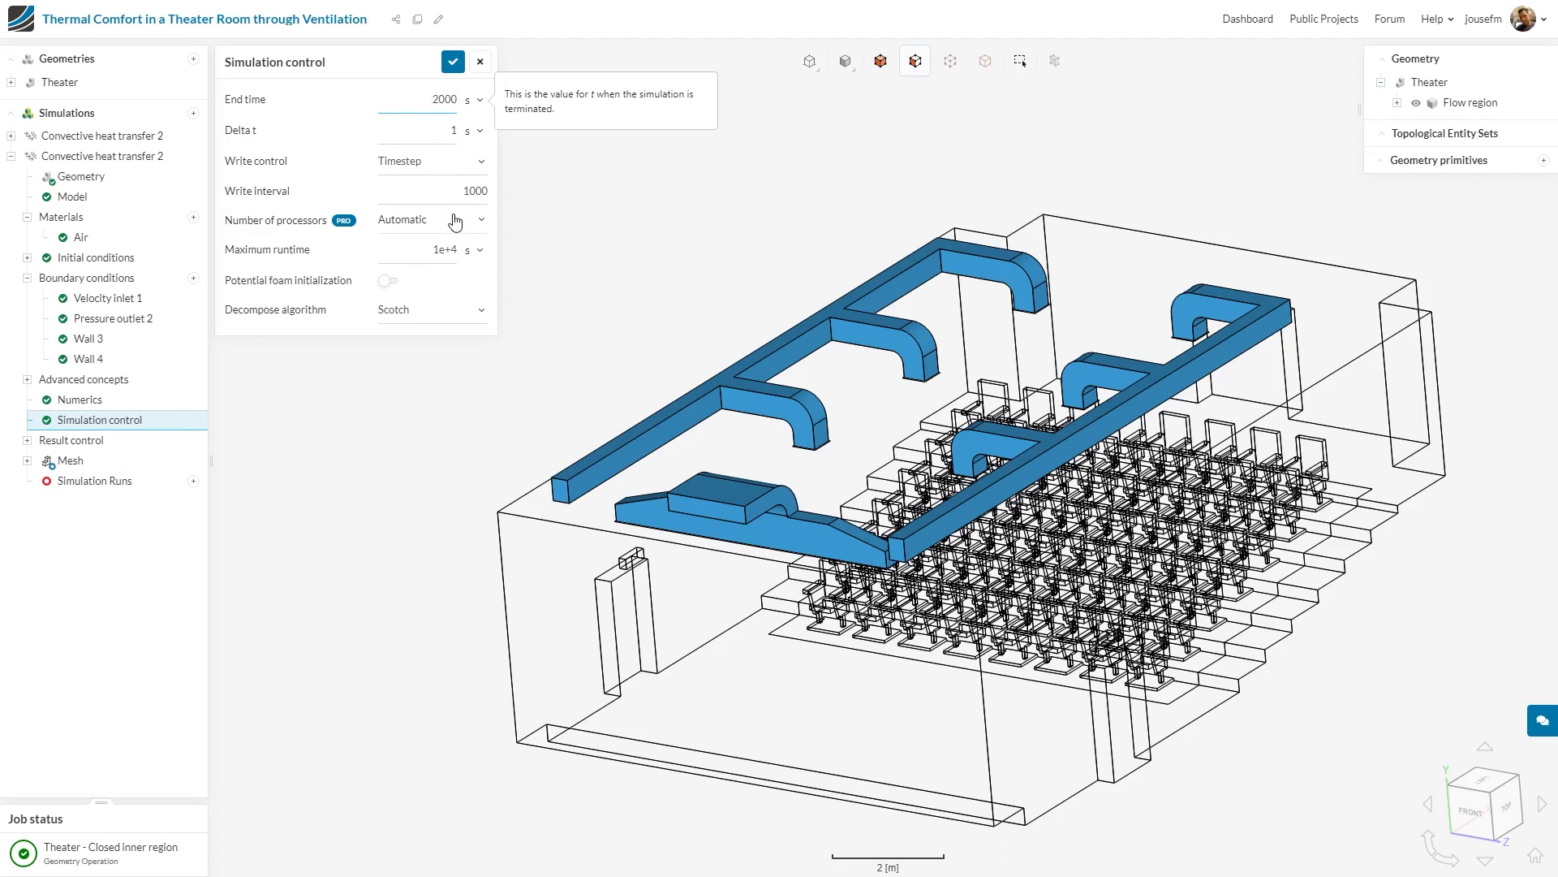
pyautogui.click(431, 223)
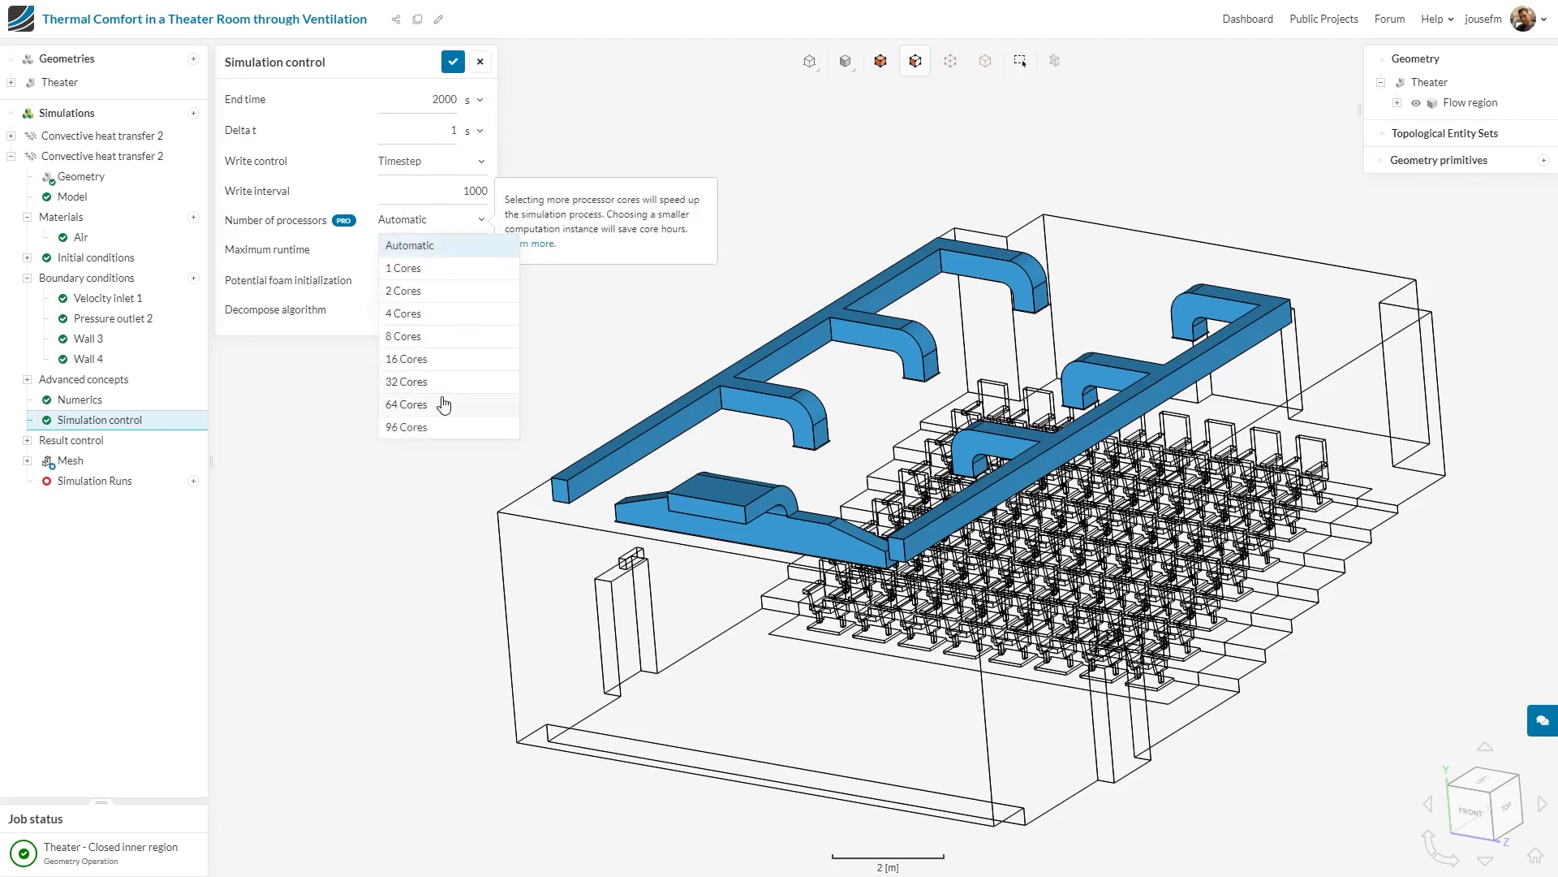
pyautogui.click(363, 231)
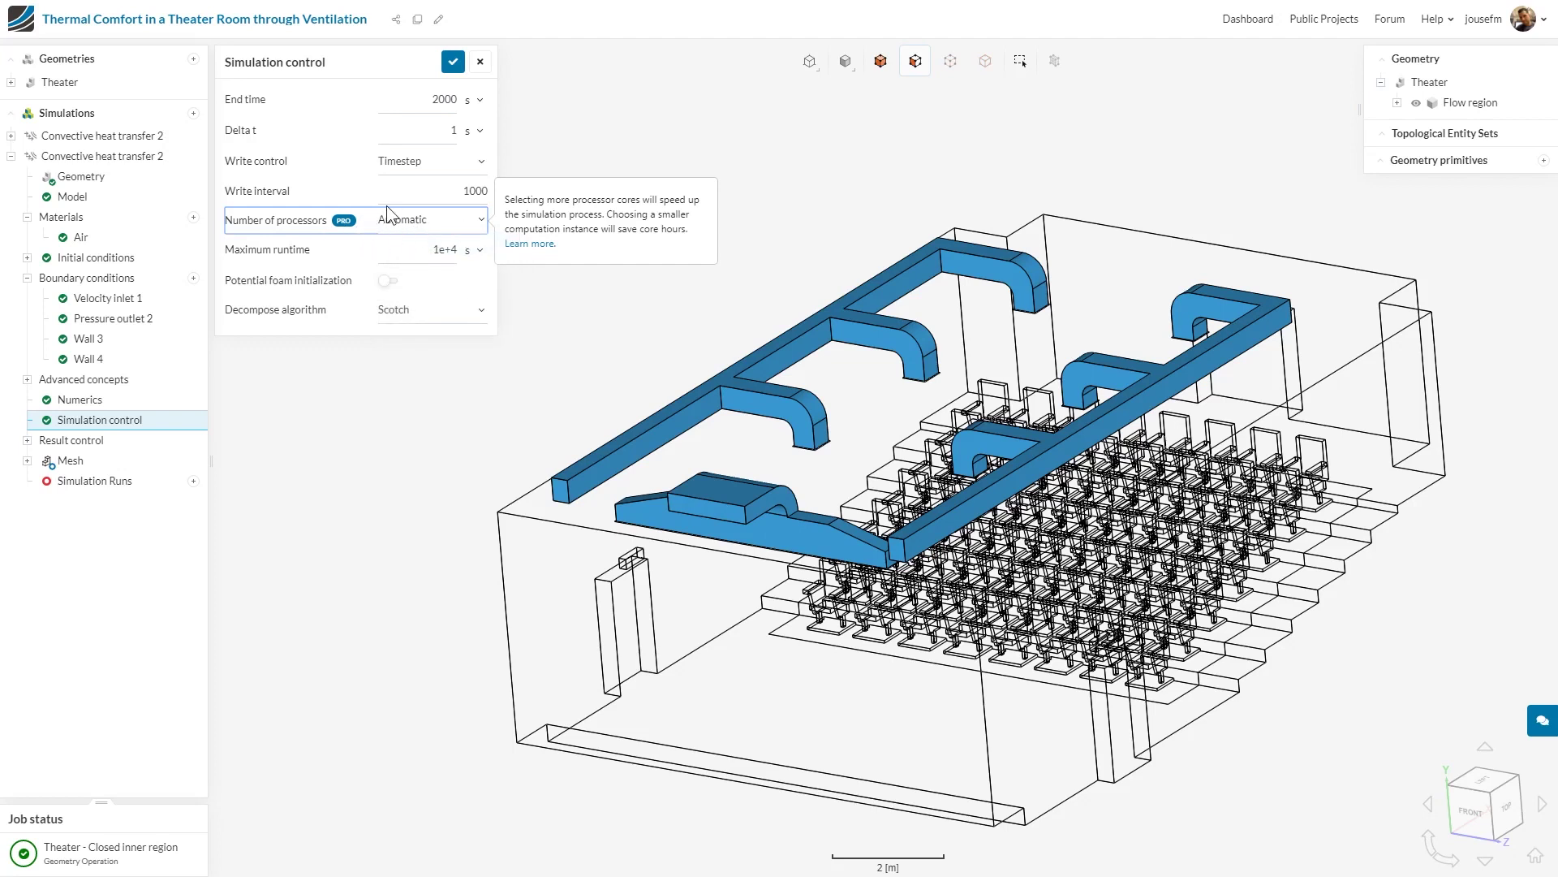
# Set the write interval to 2000 and maximum runtime to 120000 s
pyautogui.doubleClick(431, 191)
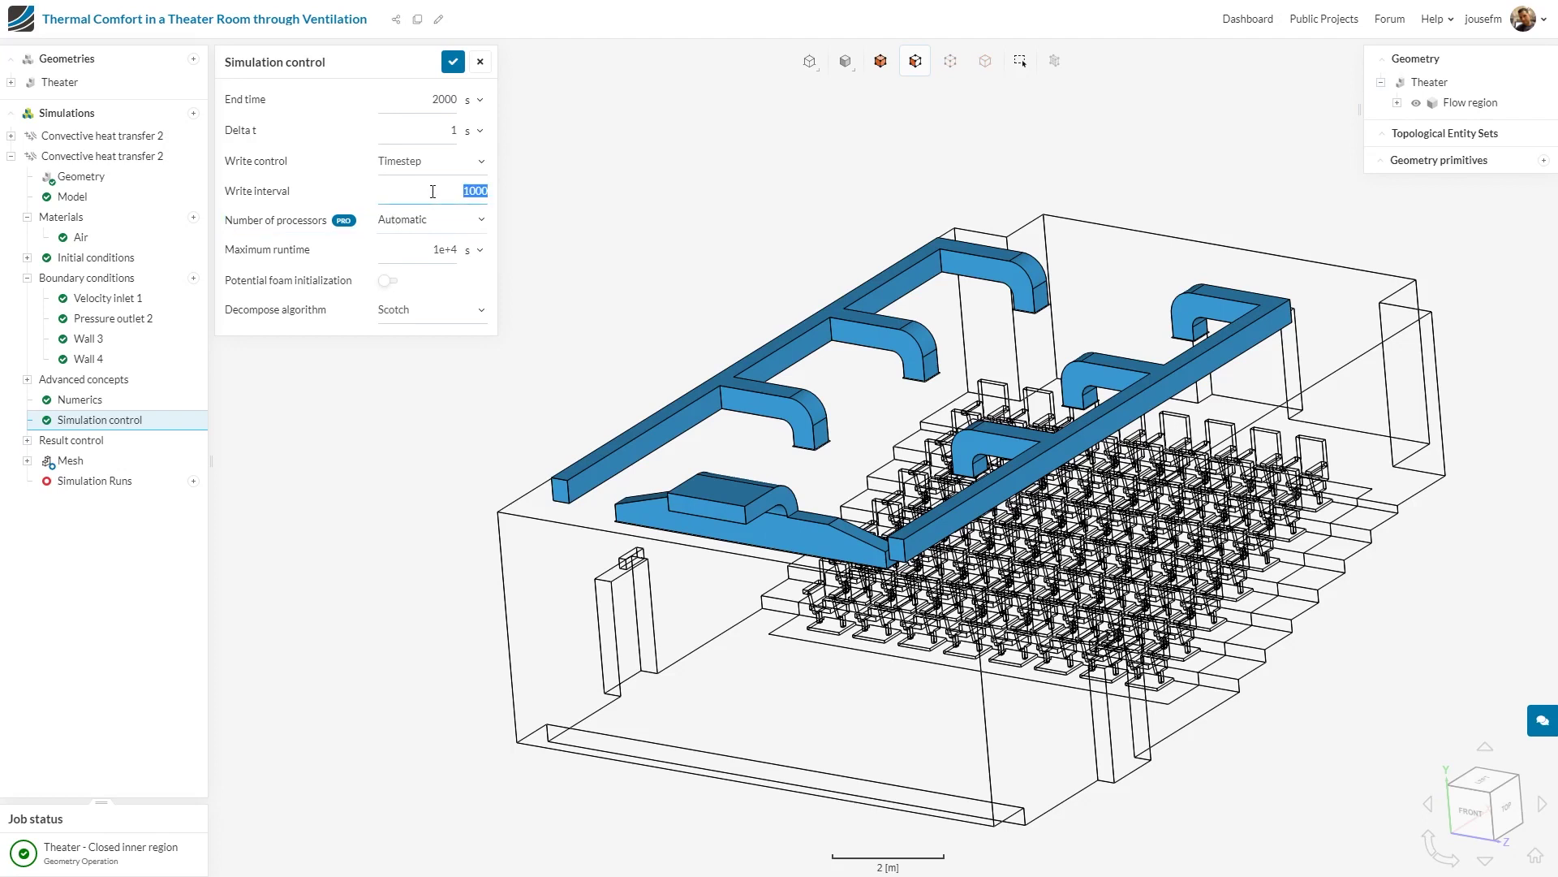
pyautogui.write('20')
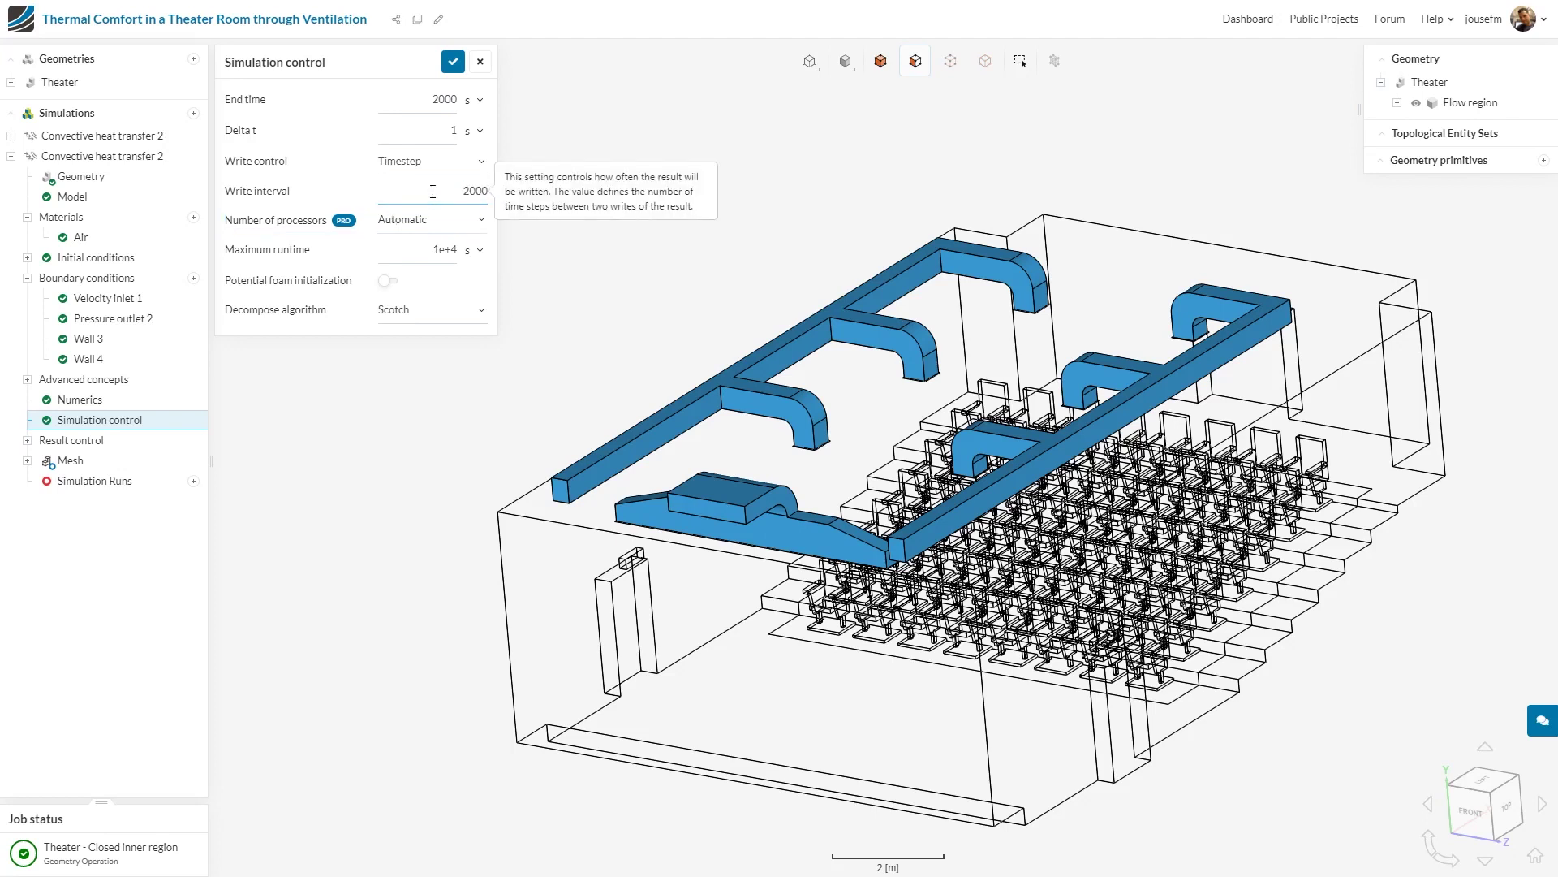
pyautogui.doubleClick(439, 249)
pyautogui.write('12')
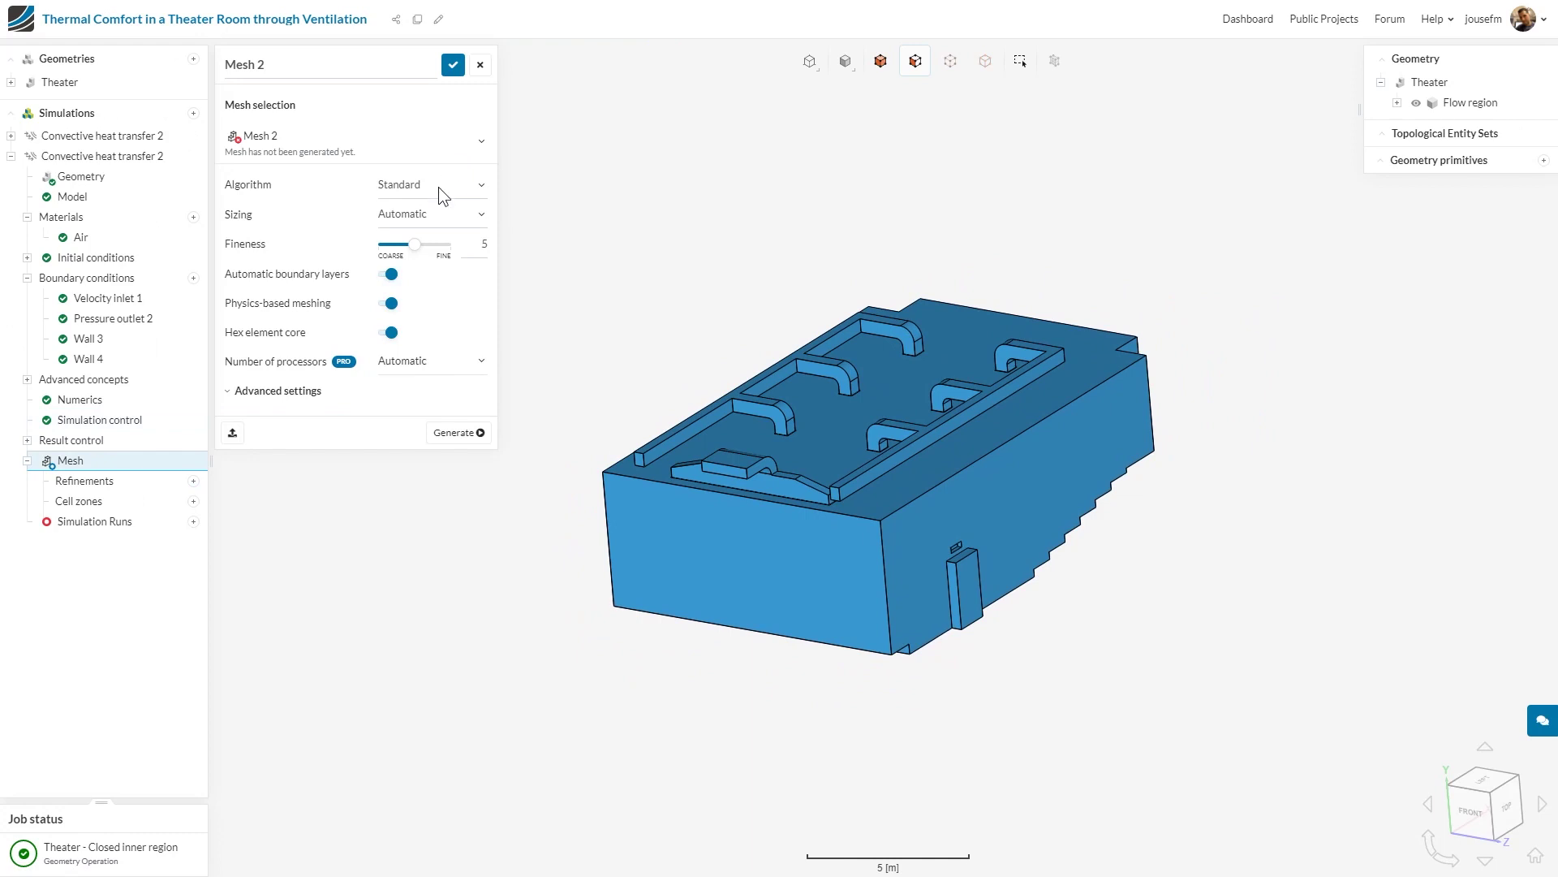
# Set Mesh 2 to Hex-dominant, Moderate fineness, boundary layers off, processors Automatic
pyautogui.click(439, 187)
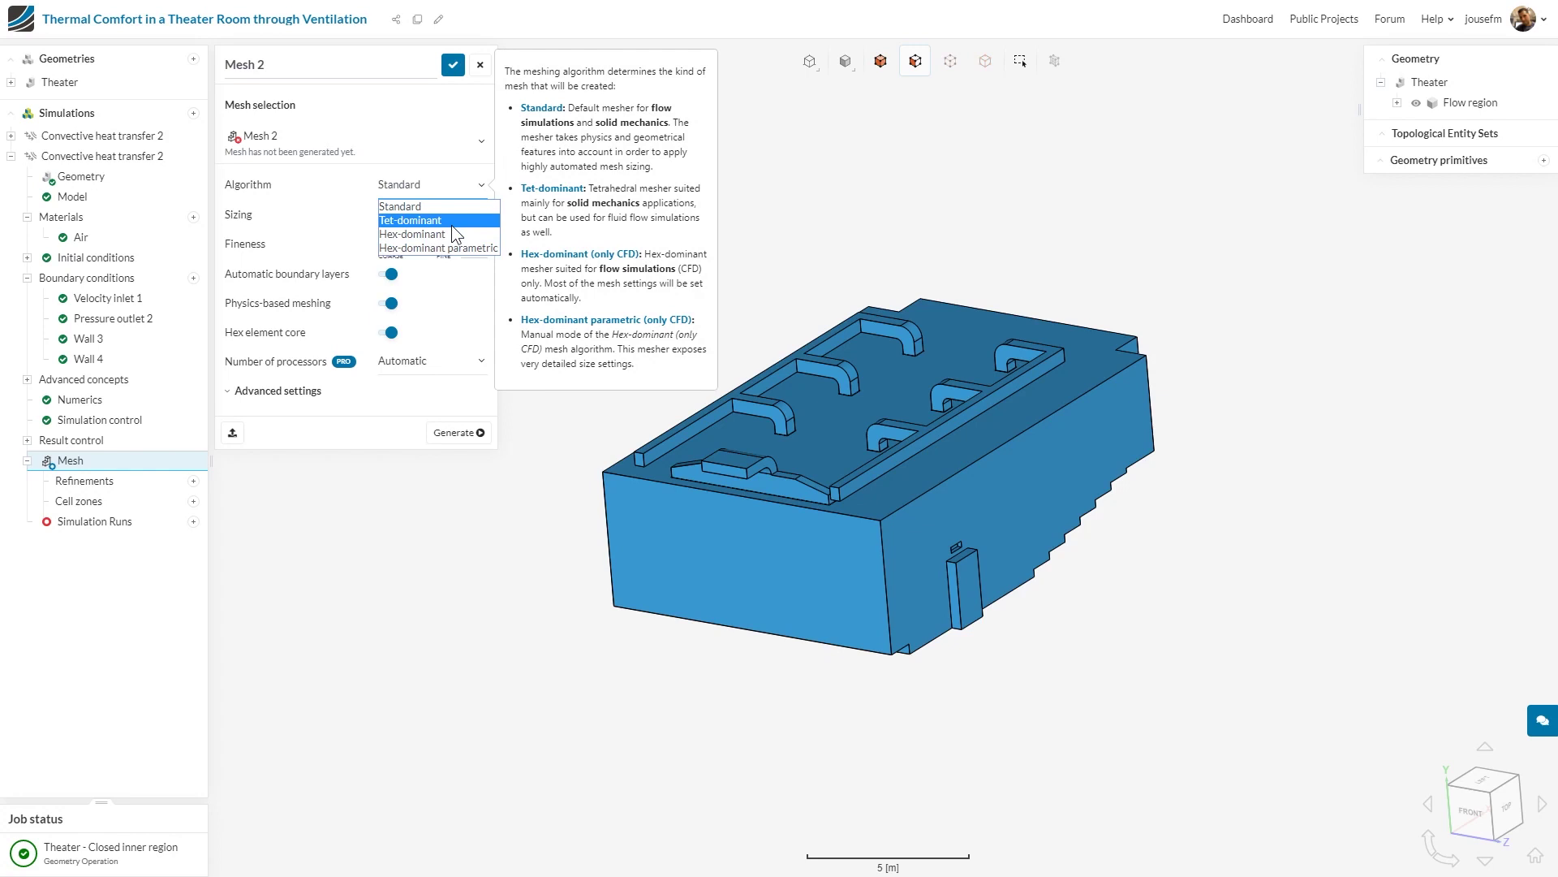
pyautogui.click(452, 233)
pyautogui.click(453, 190)
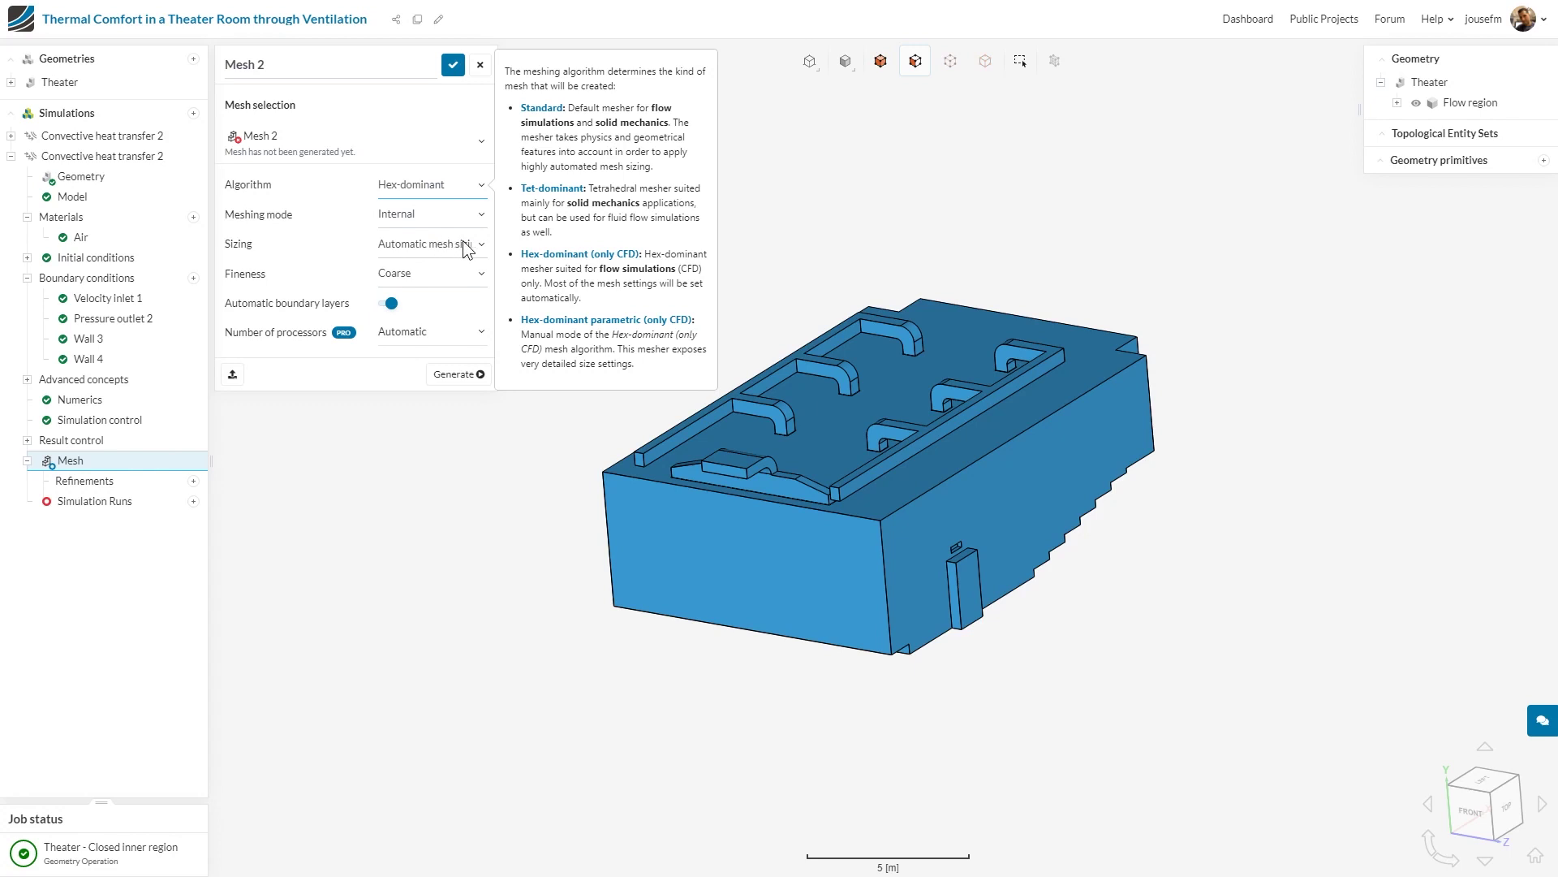
pyautogui.click(464, 273)
pyautogui.click(432, 331)
pyautogui.click(390, 304)
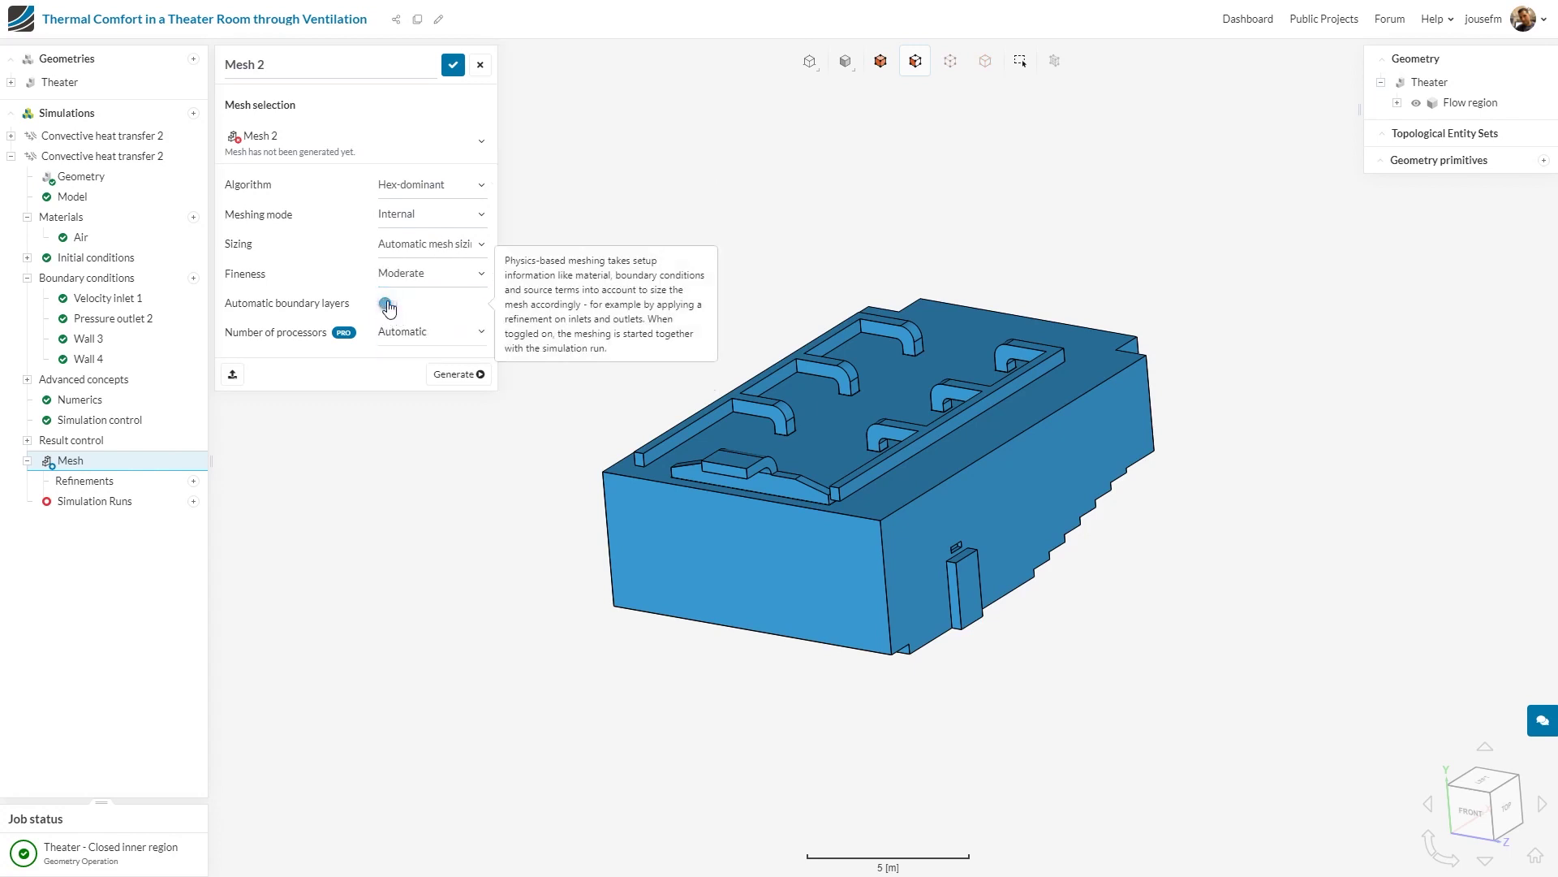
pyautogui.click(435, 331)
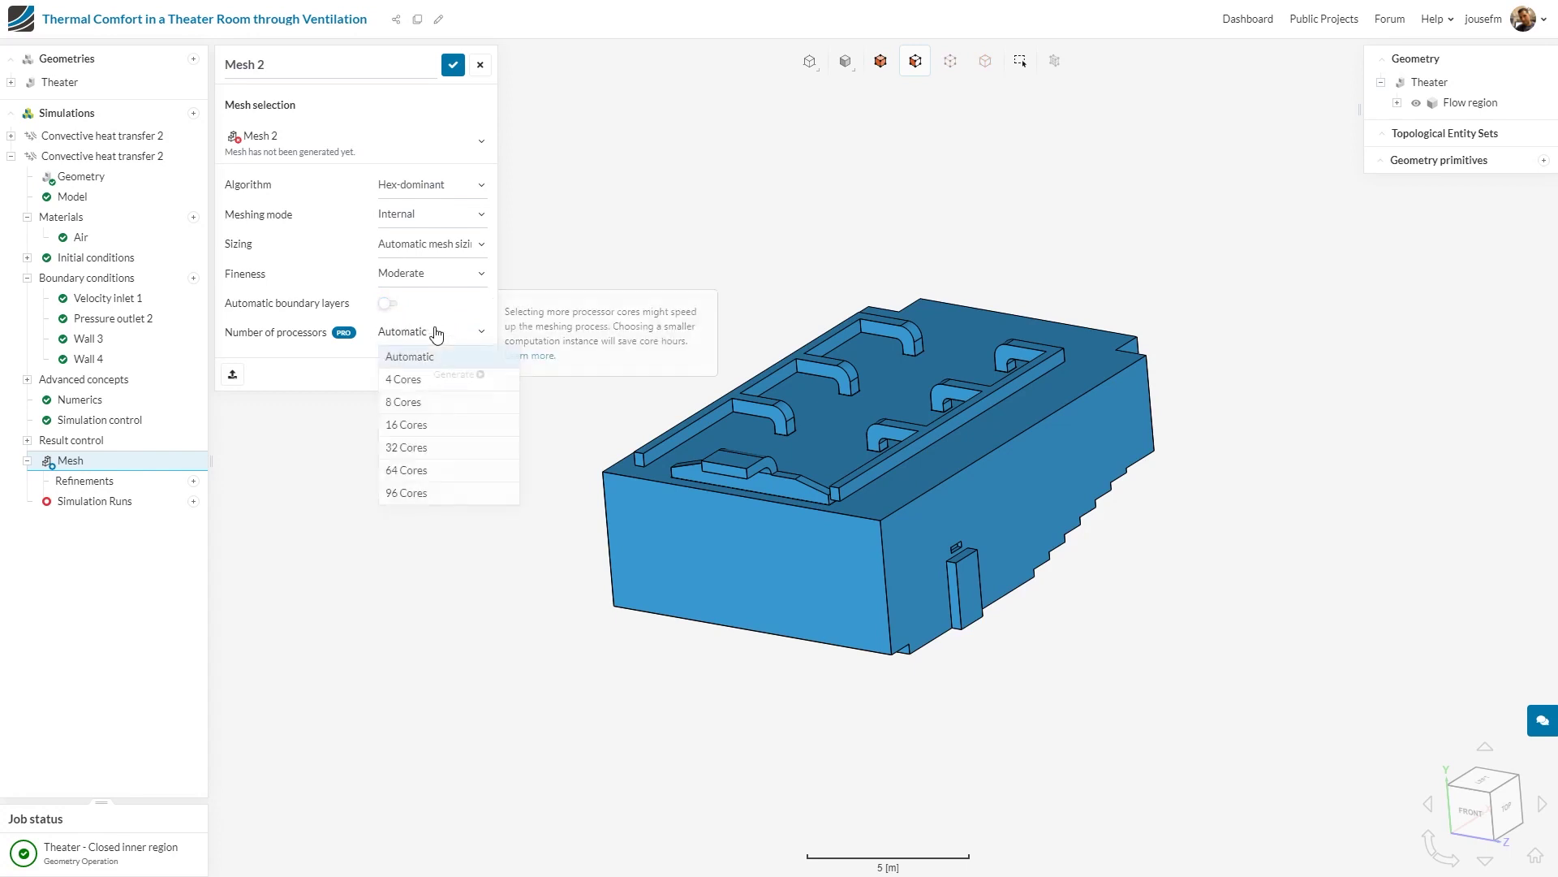
pyautogui.click(292, 356)
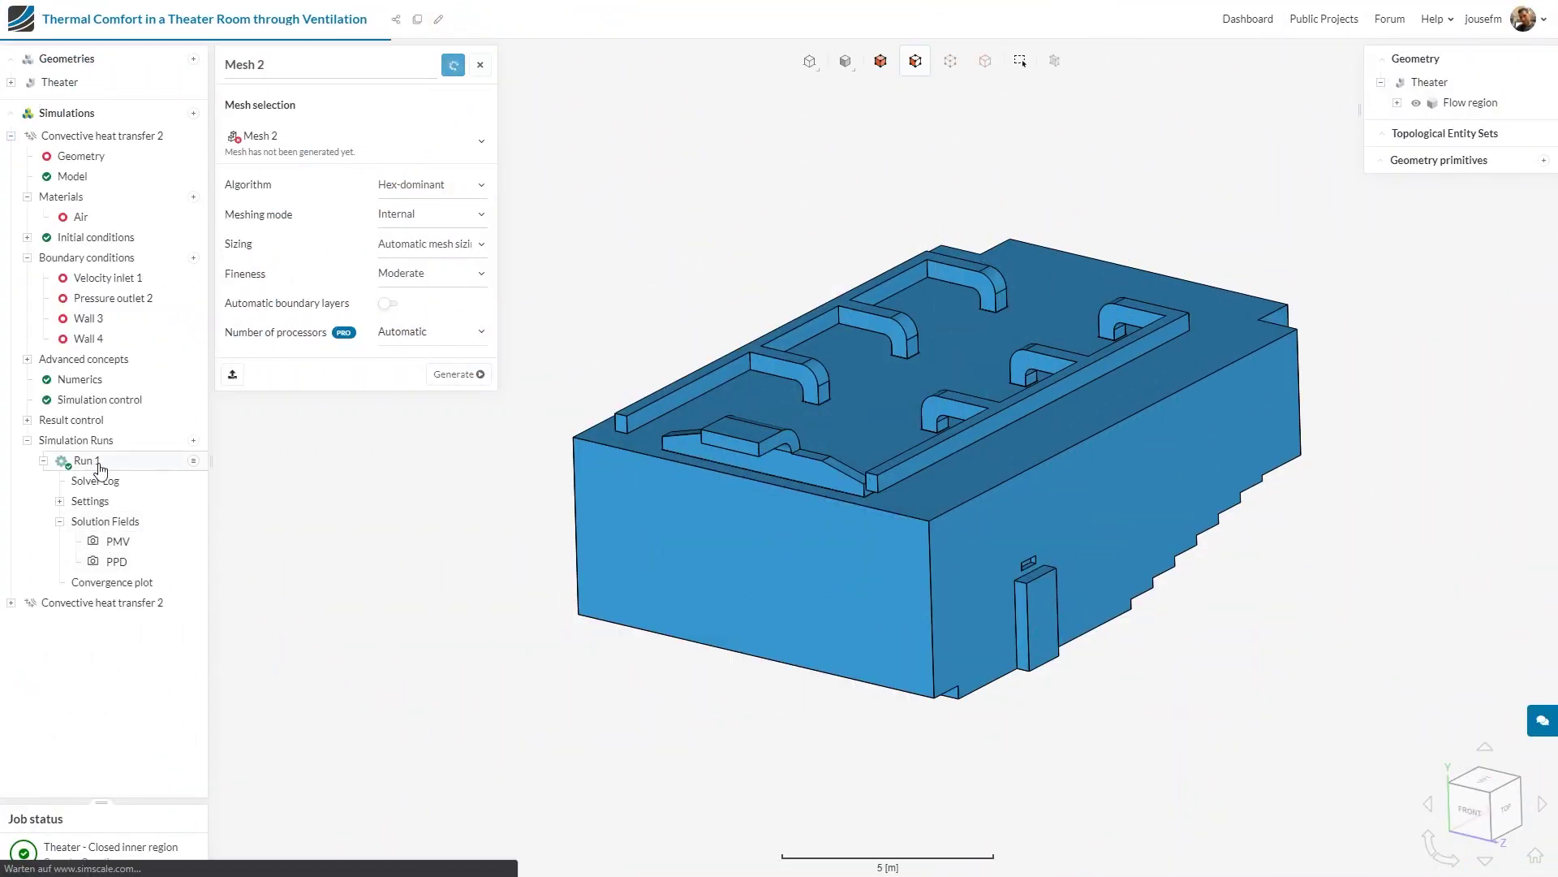
# Load Run 1's PMV contour on the flow region, ranging -2.17 to 1.77 at time 2000
pyautogui.click(85, 460)
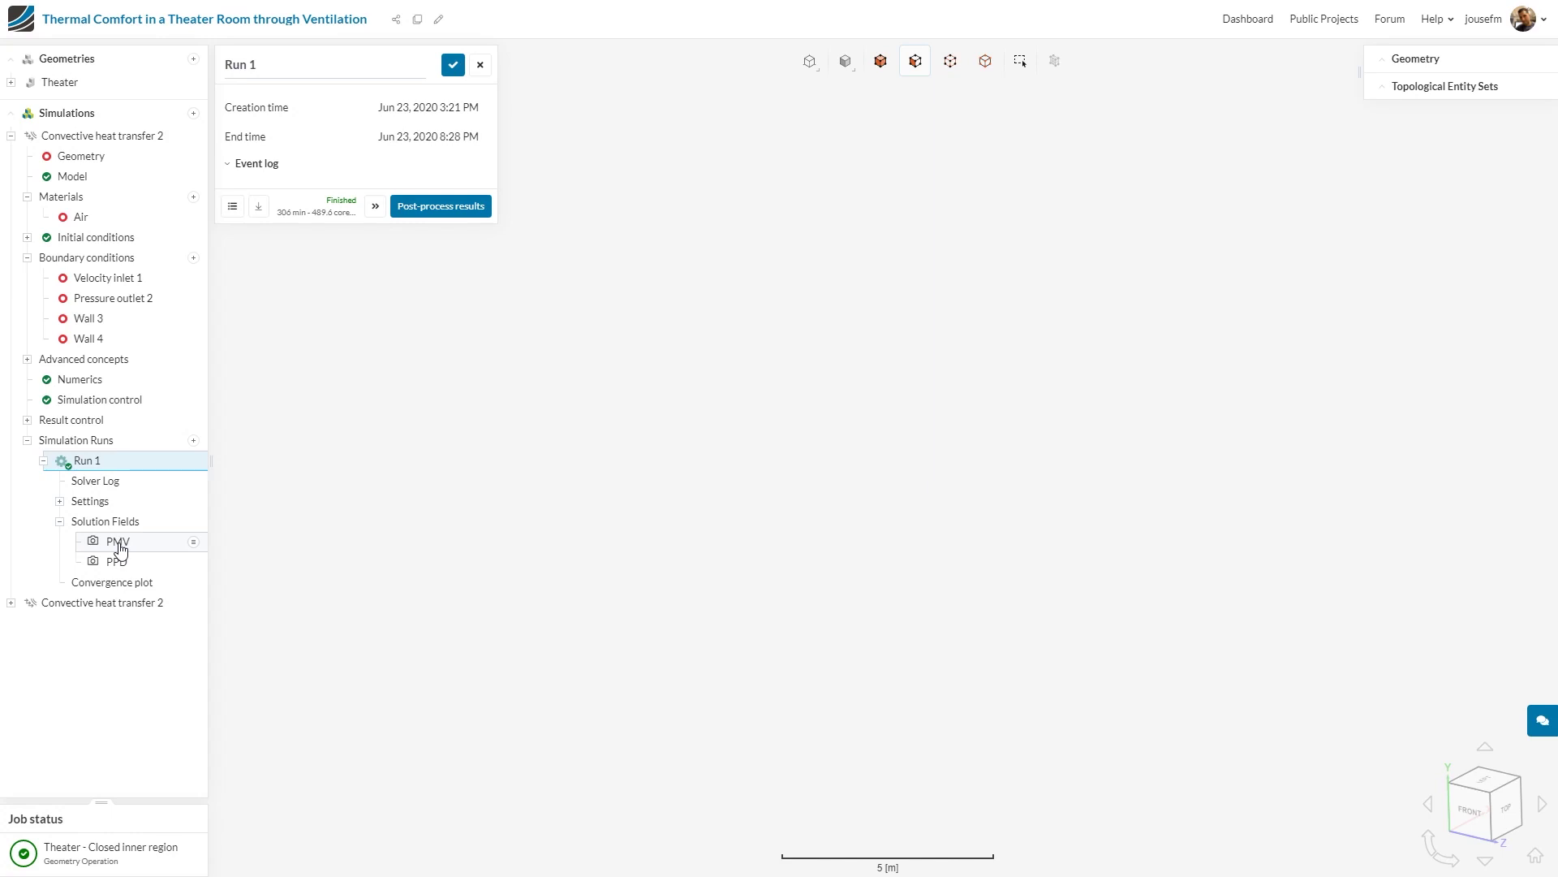
pyautogui.click(121, 544)
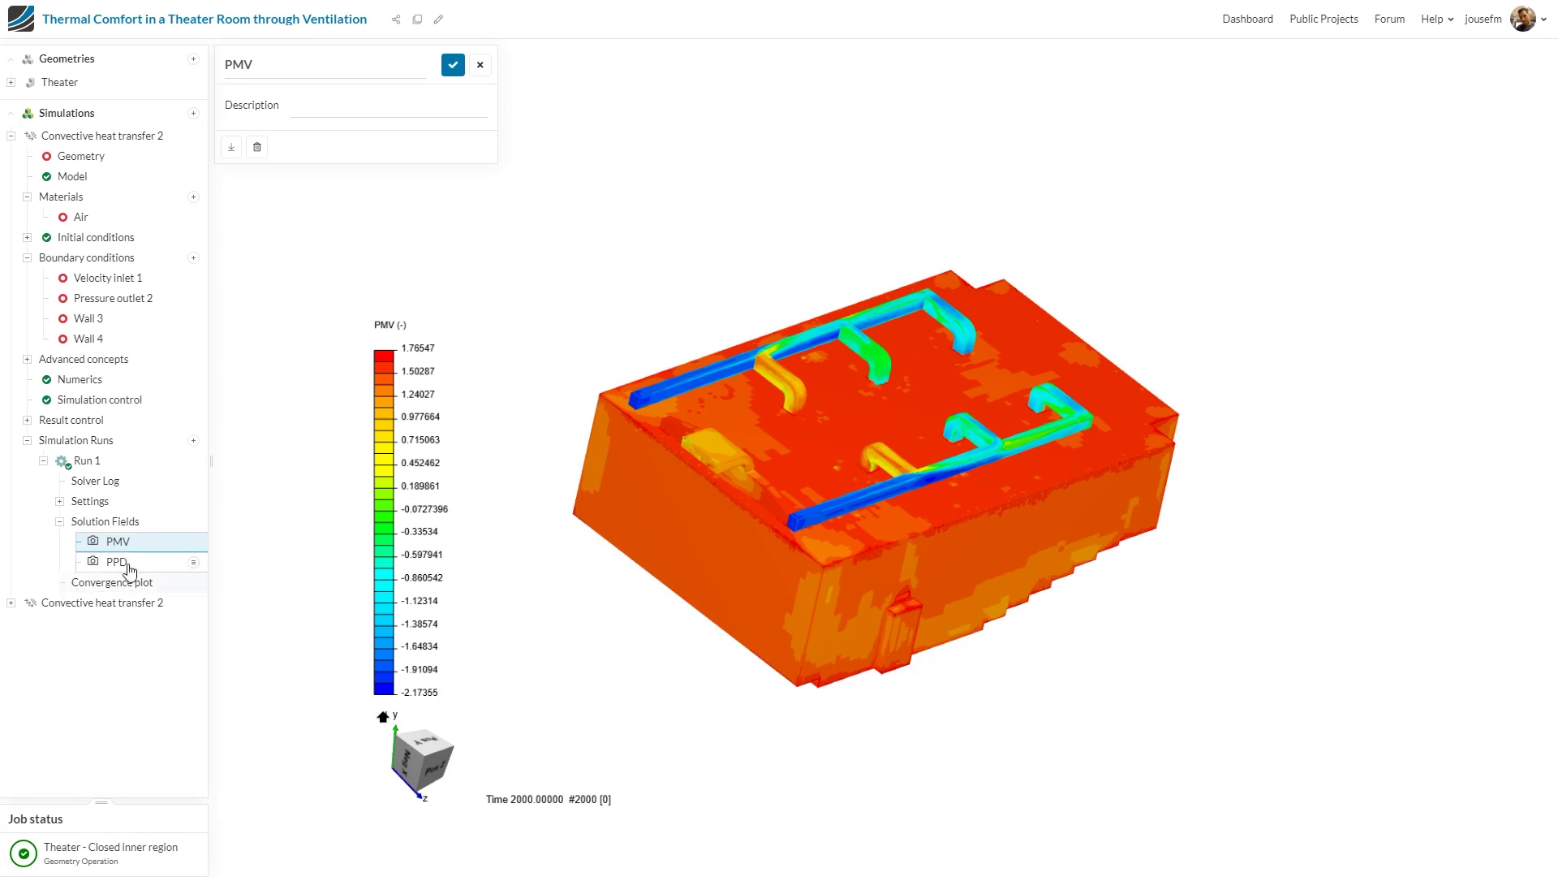
# Inspect the Thermal Comfort Parameters 1 field calculation: 1 clo, 1 met, 50% relative humidity
pyautogui.click(82, 422)
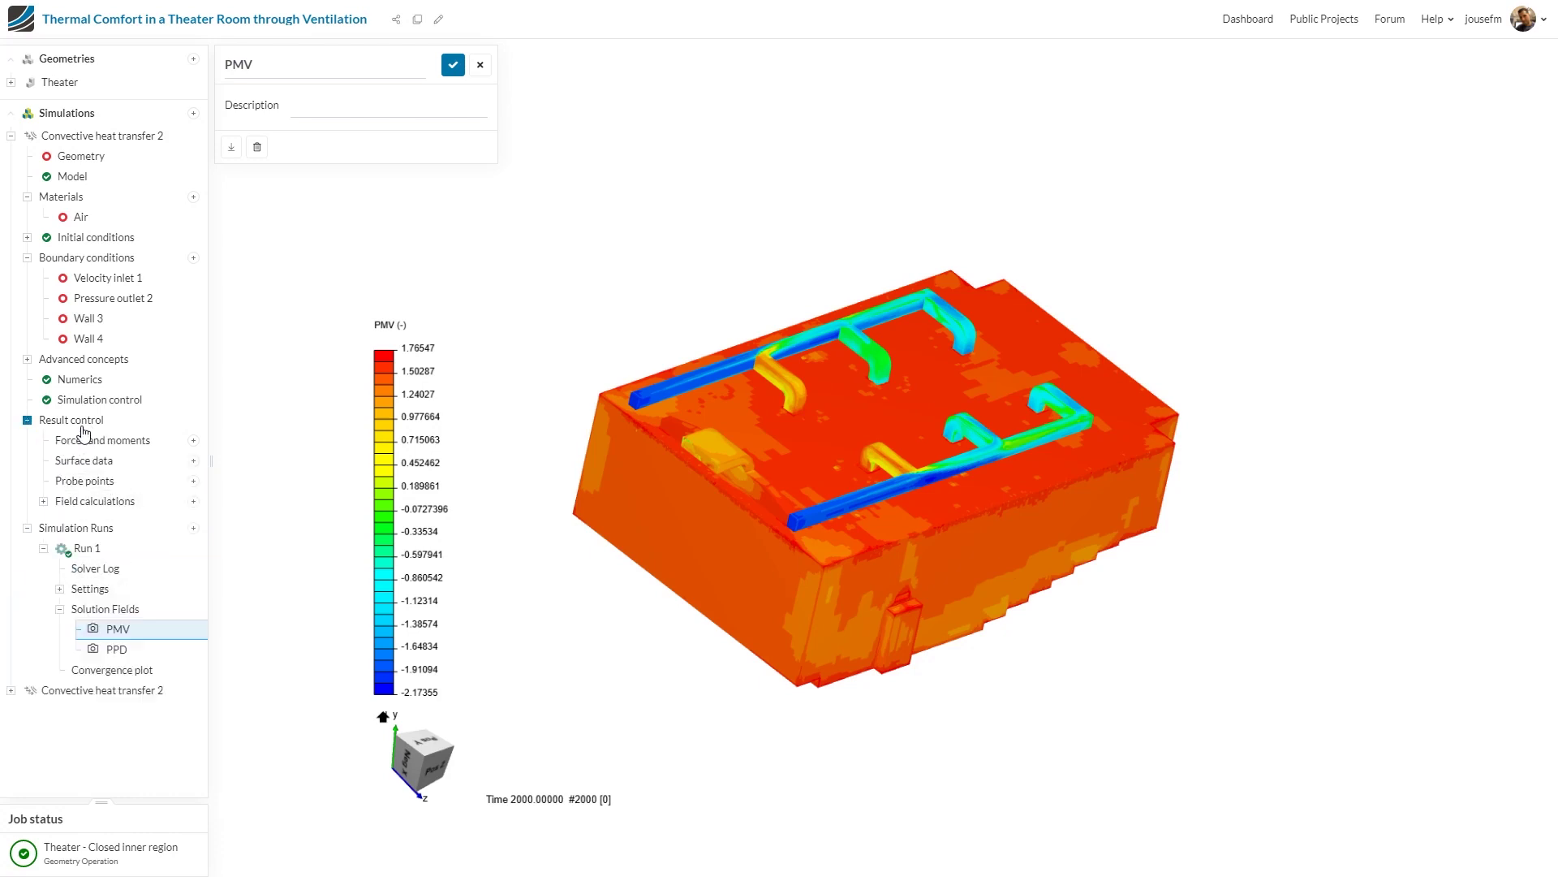
pyautogui.click(95, 503)
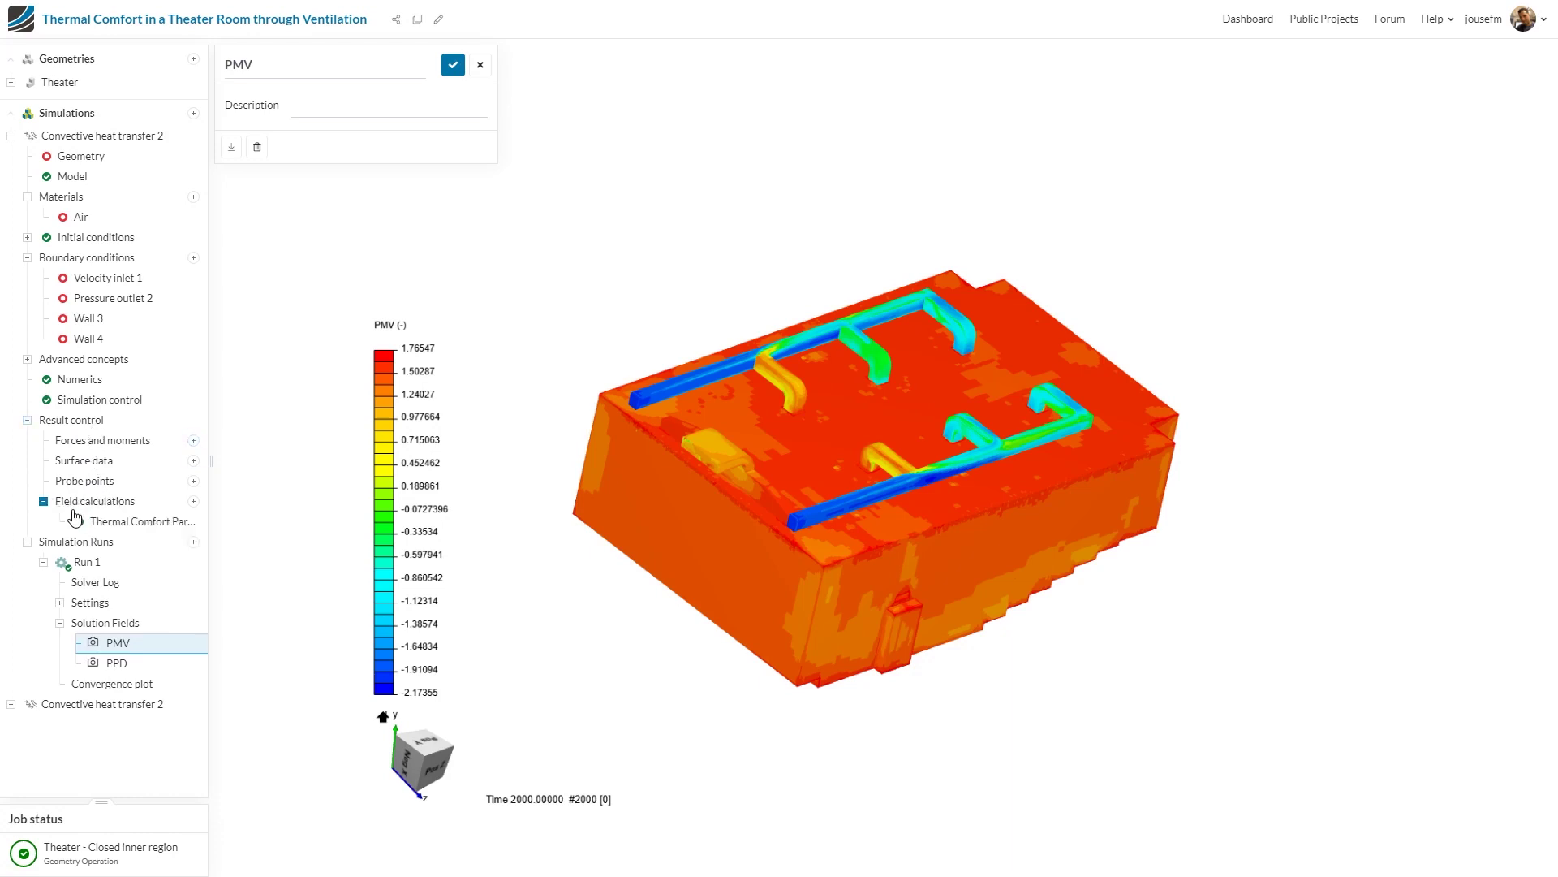
pyautogui.click(132, 521)
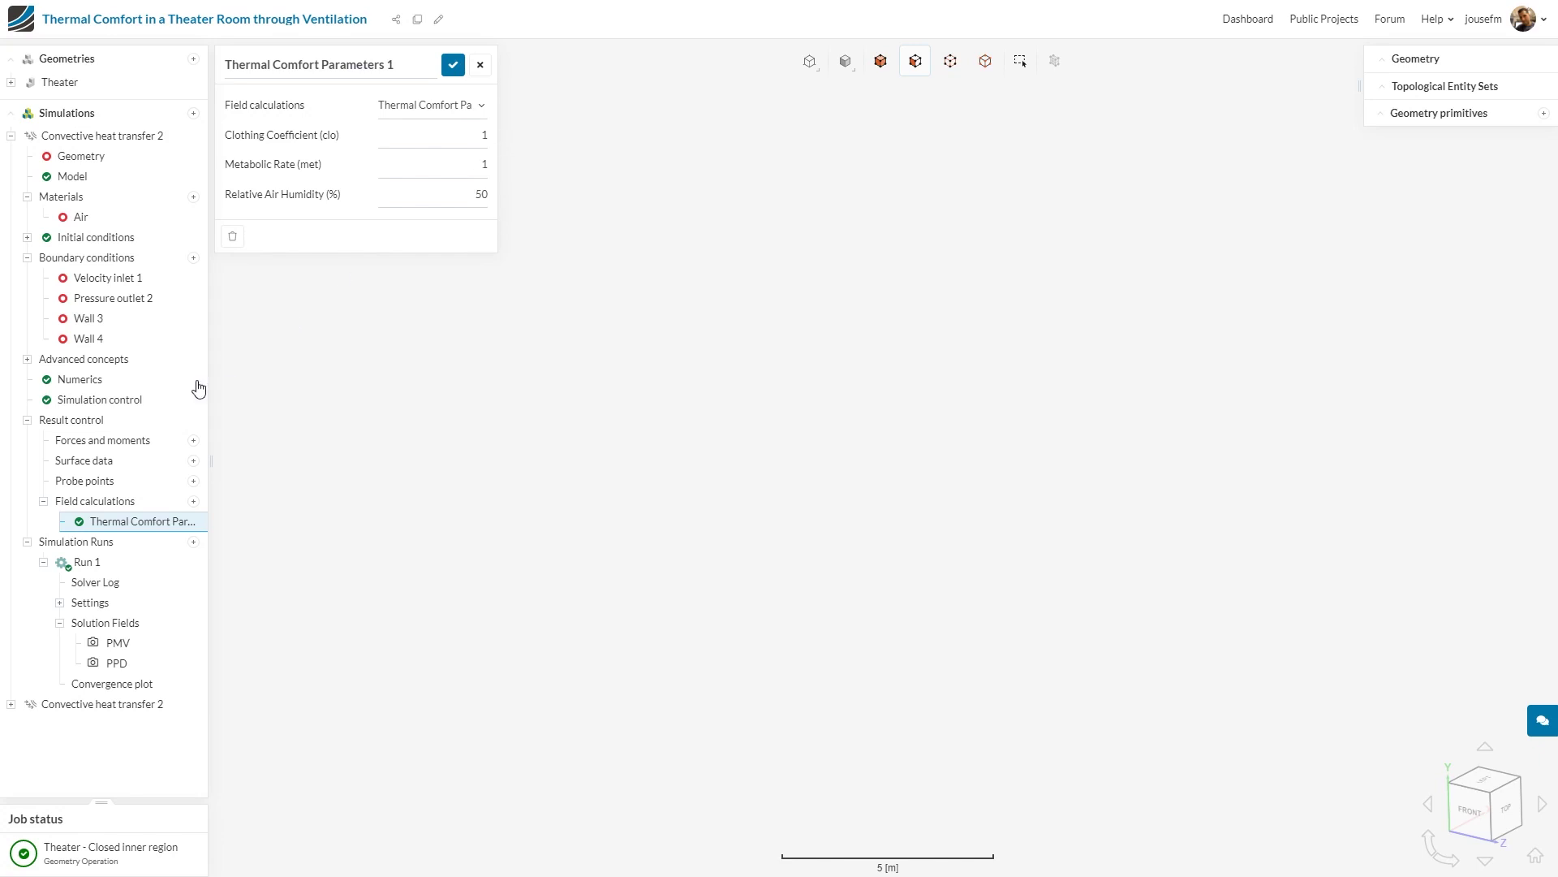
pyautogui.click(43, 501)
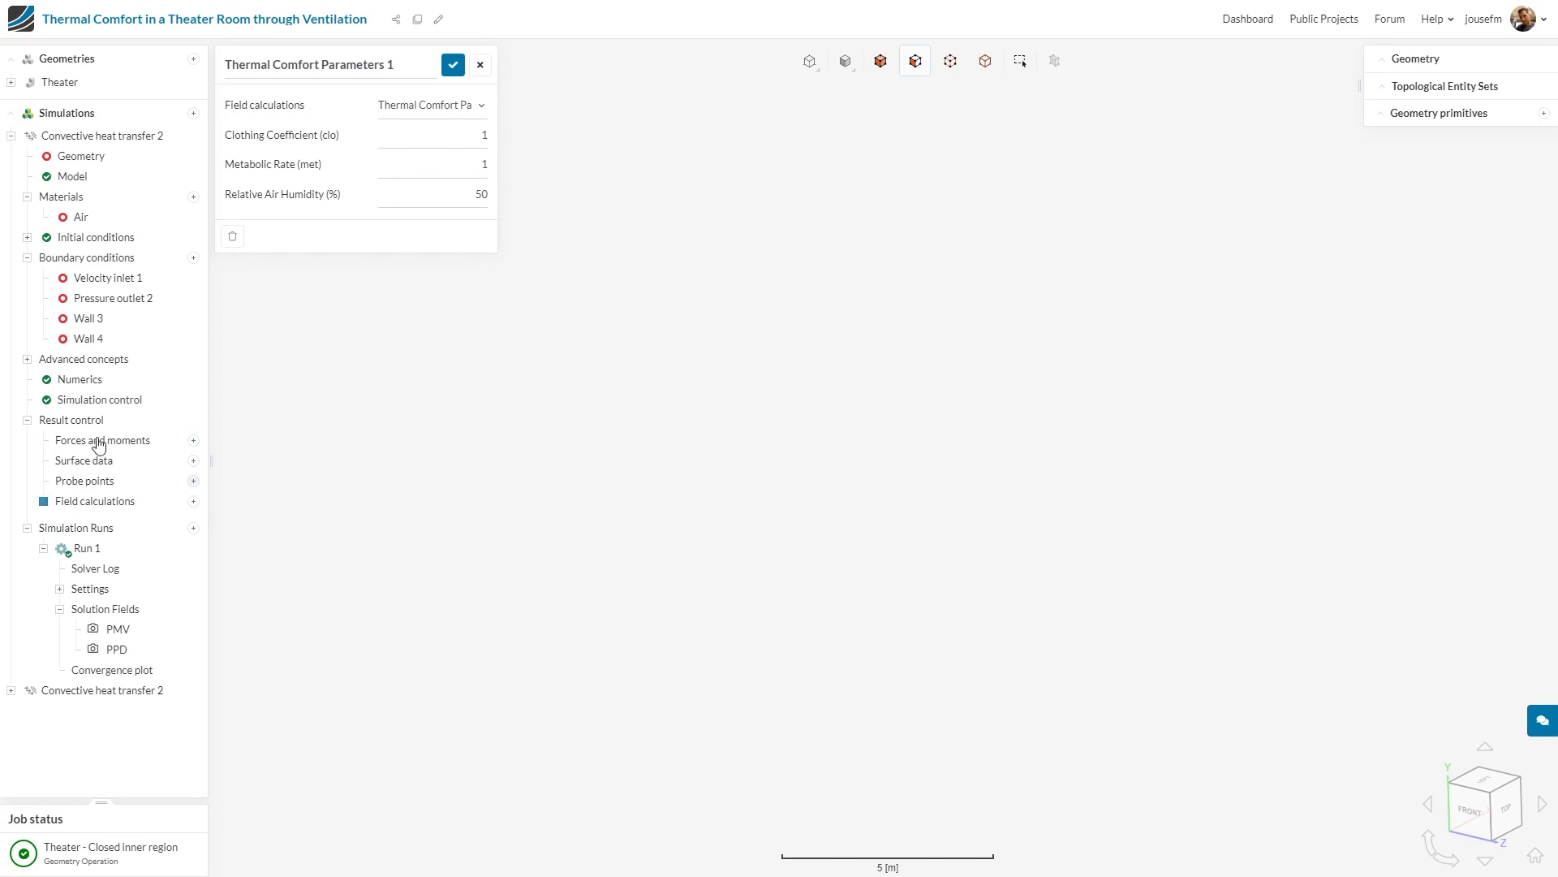
pyautogui.click(44, 502)
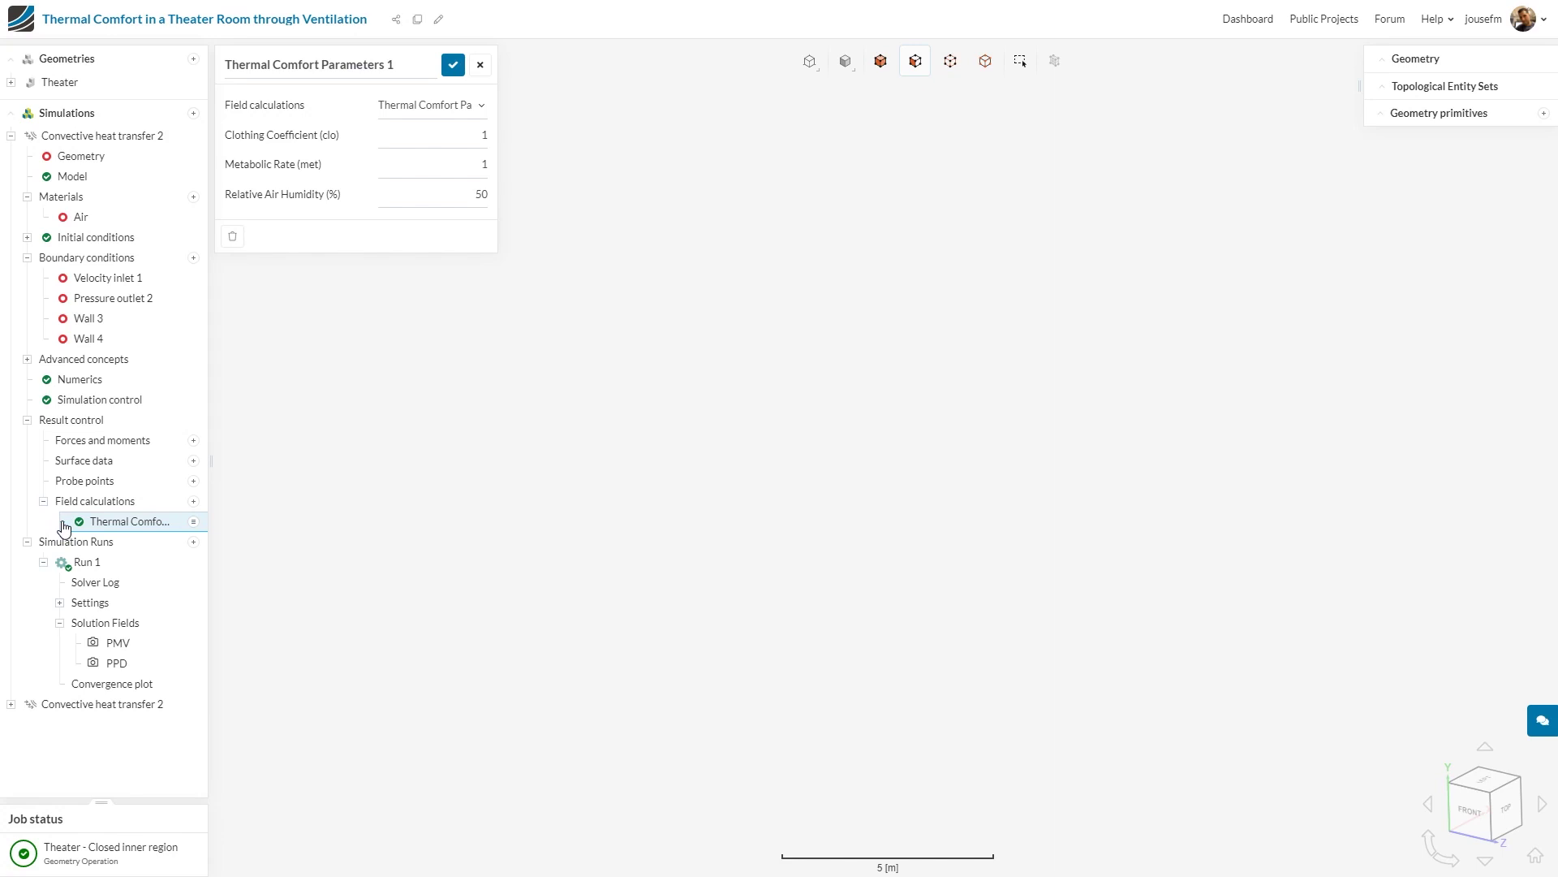
pyautogui.click(128, 646)
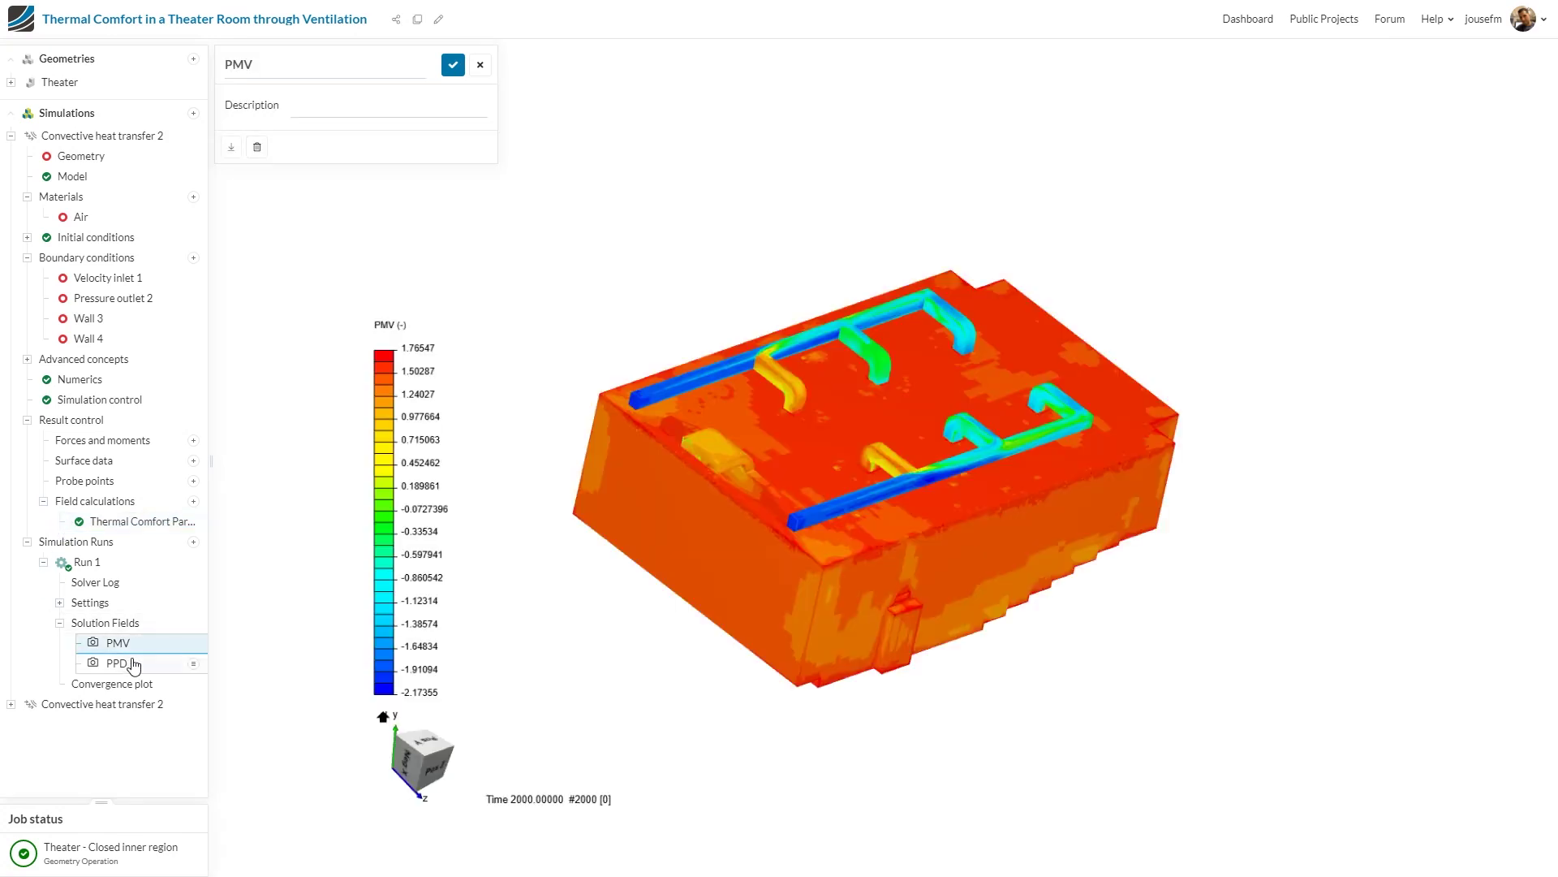
pyautogui.click(132, 664)
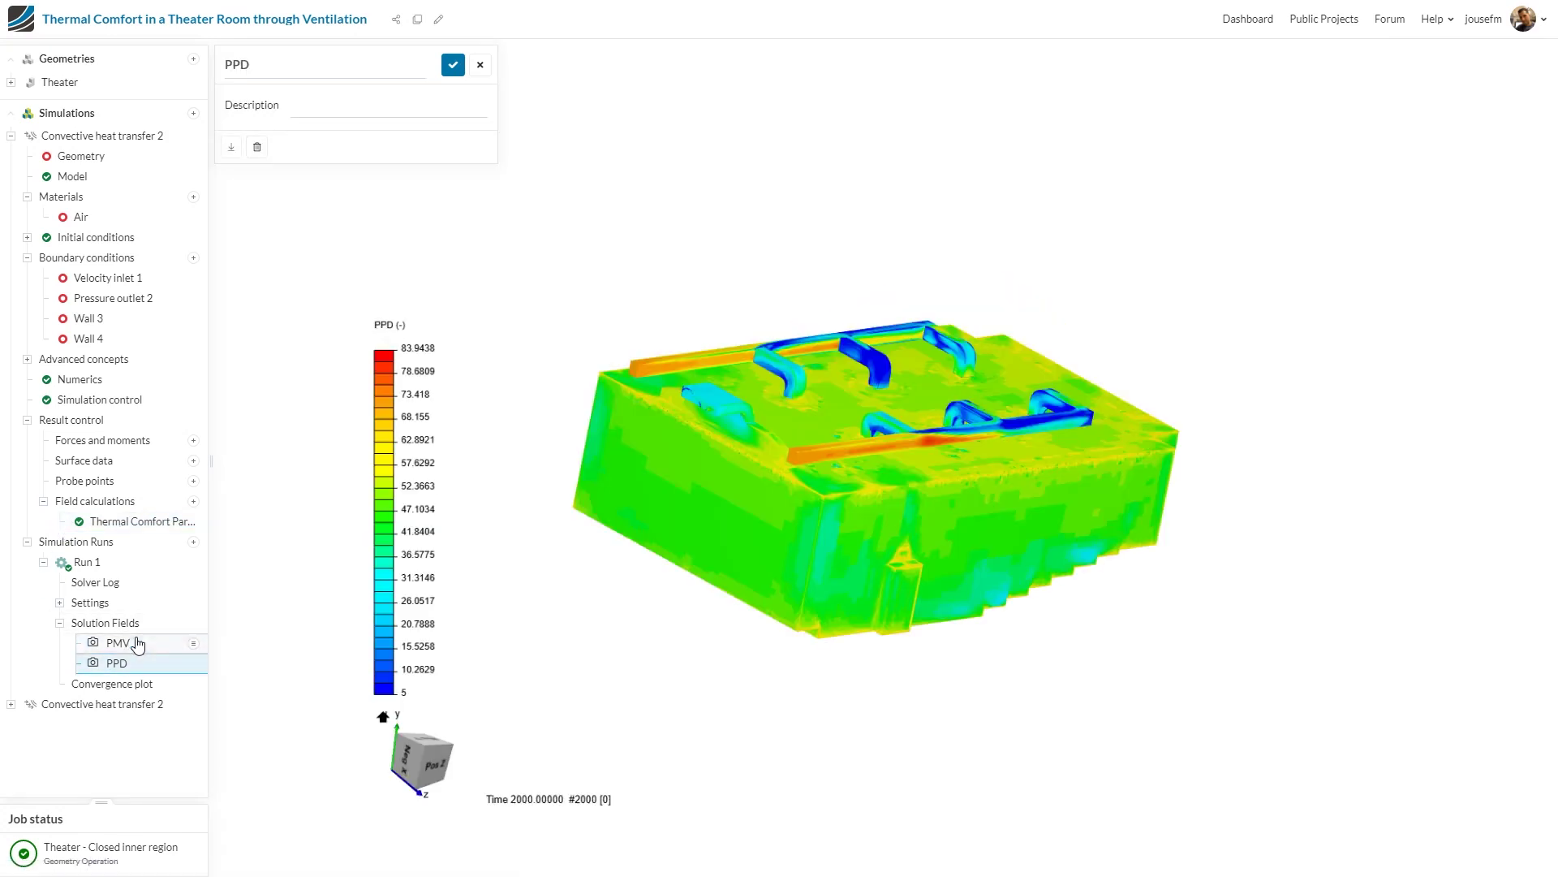
pyautogui.click(137, 644)
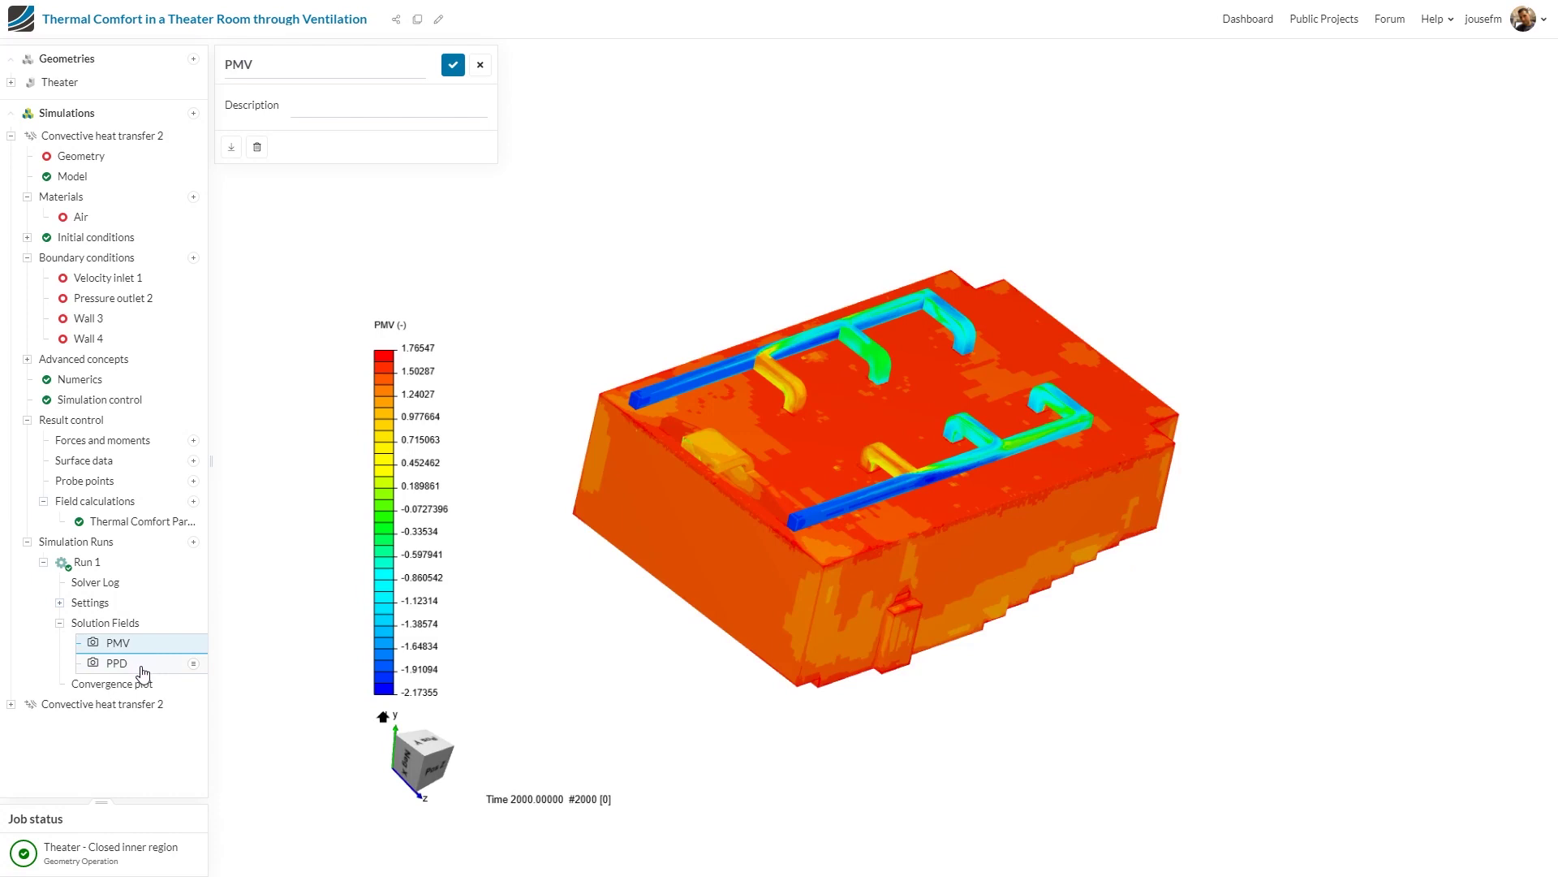
pyautogui.click(141, 667)
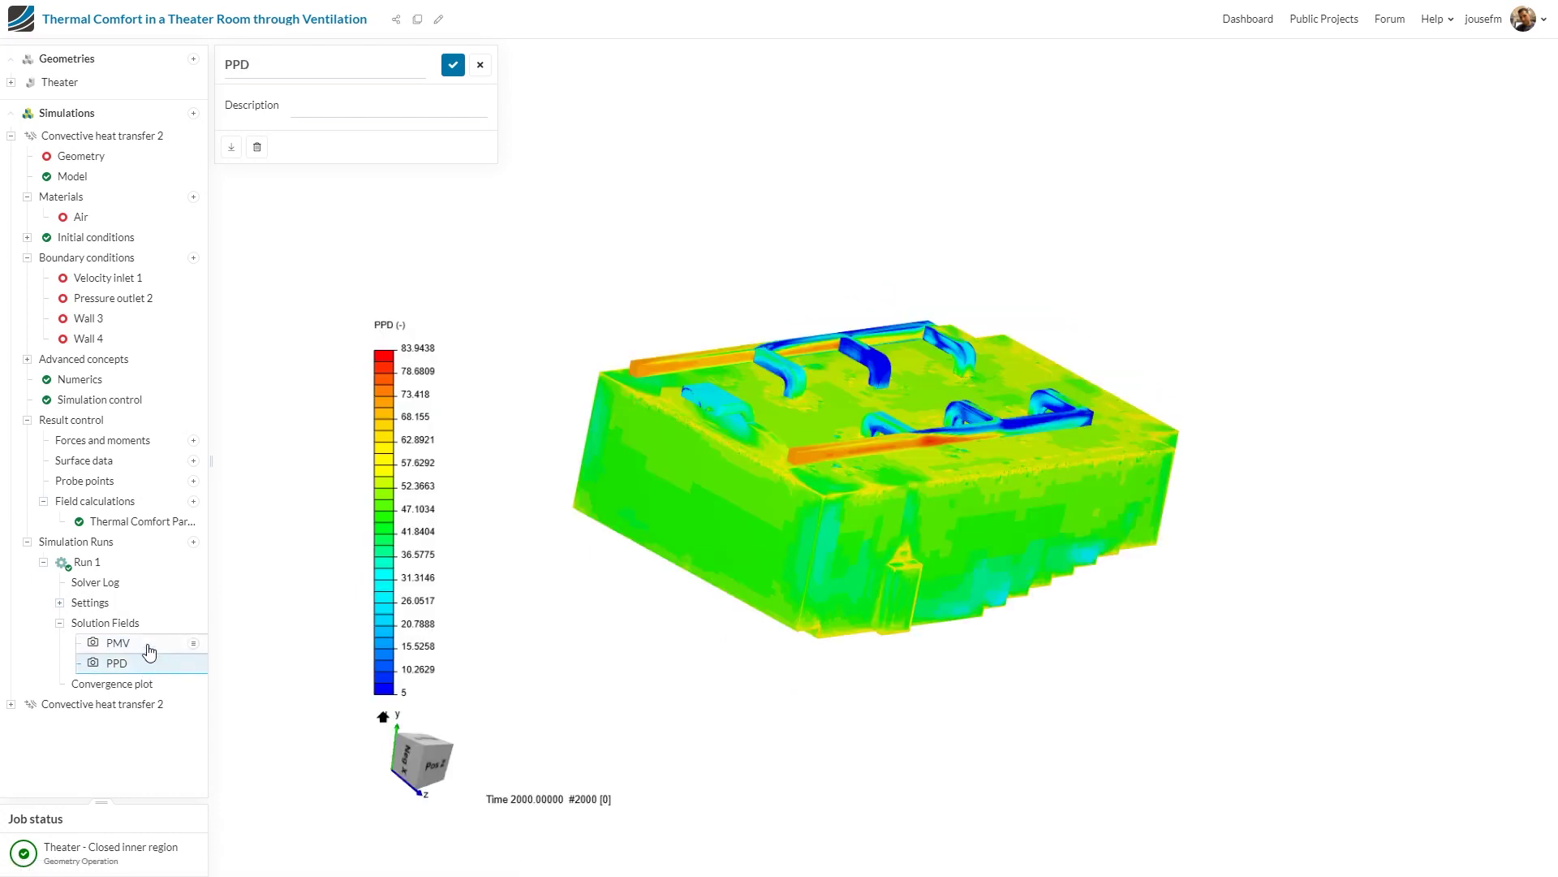
pyautogui.click(148, 646)
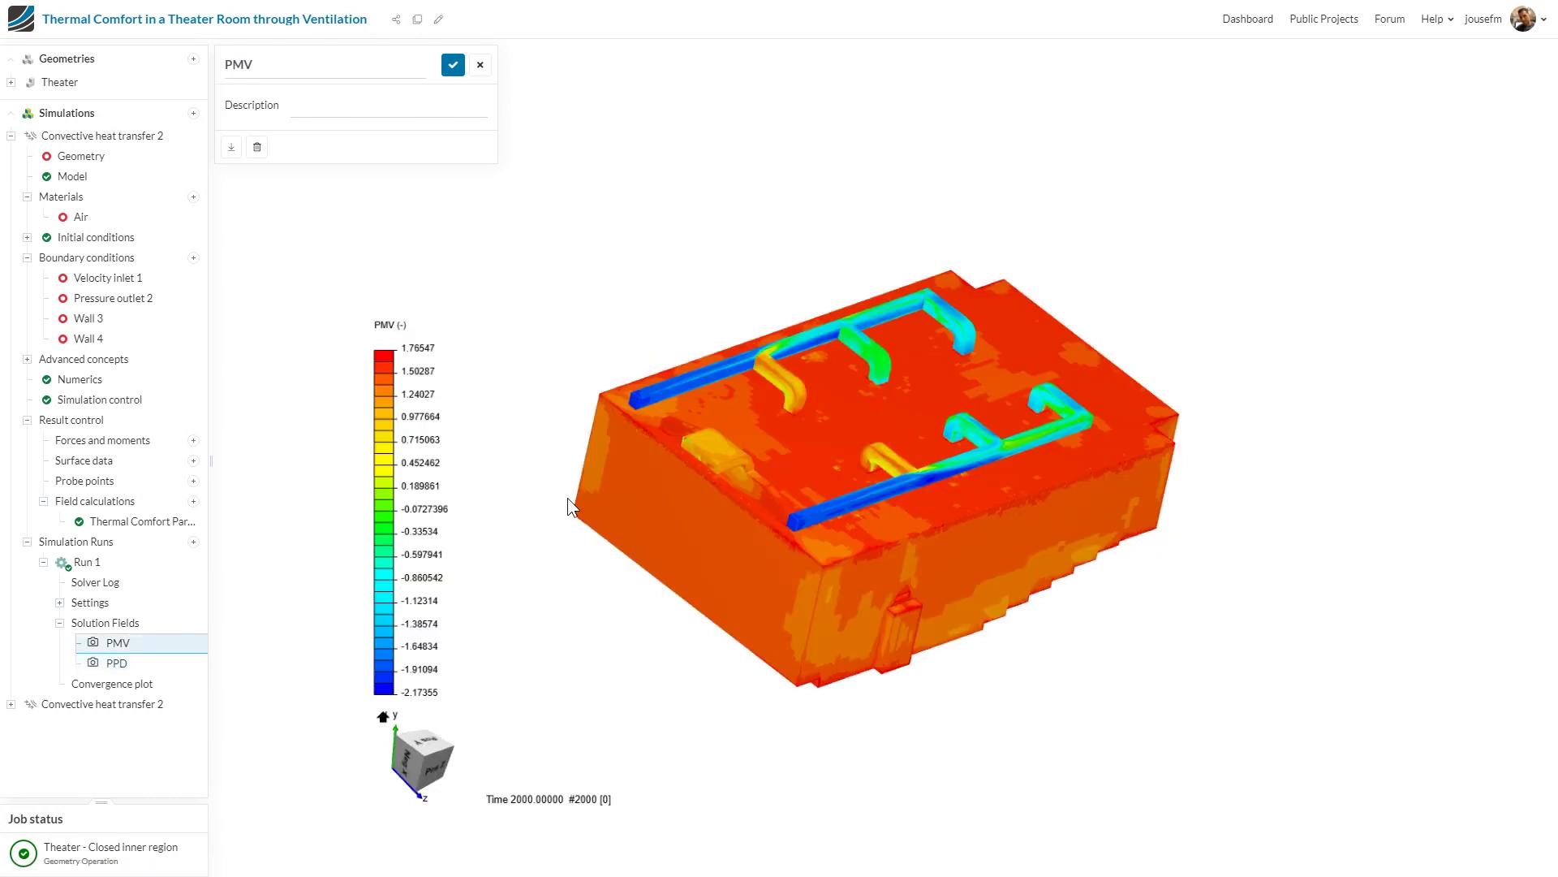